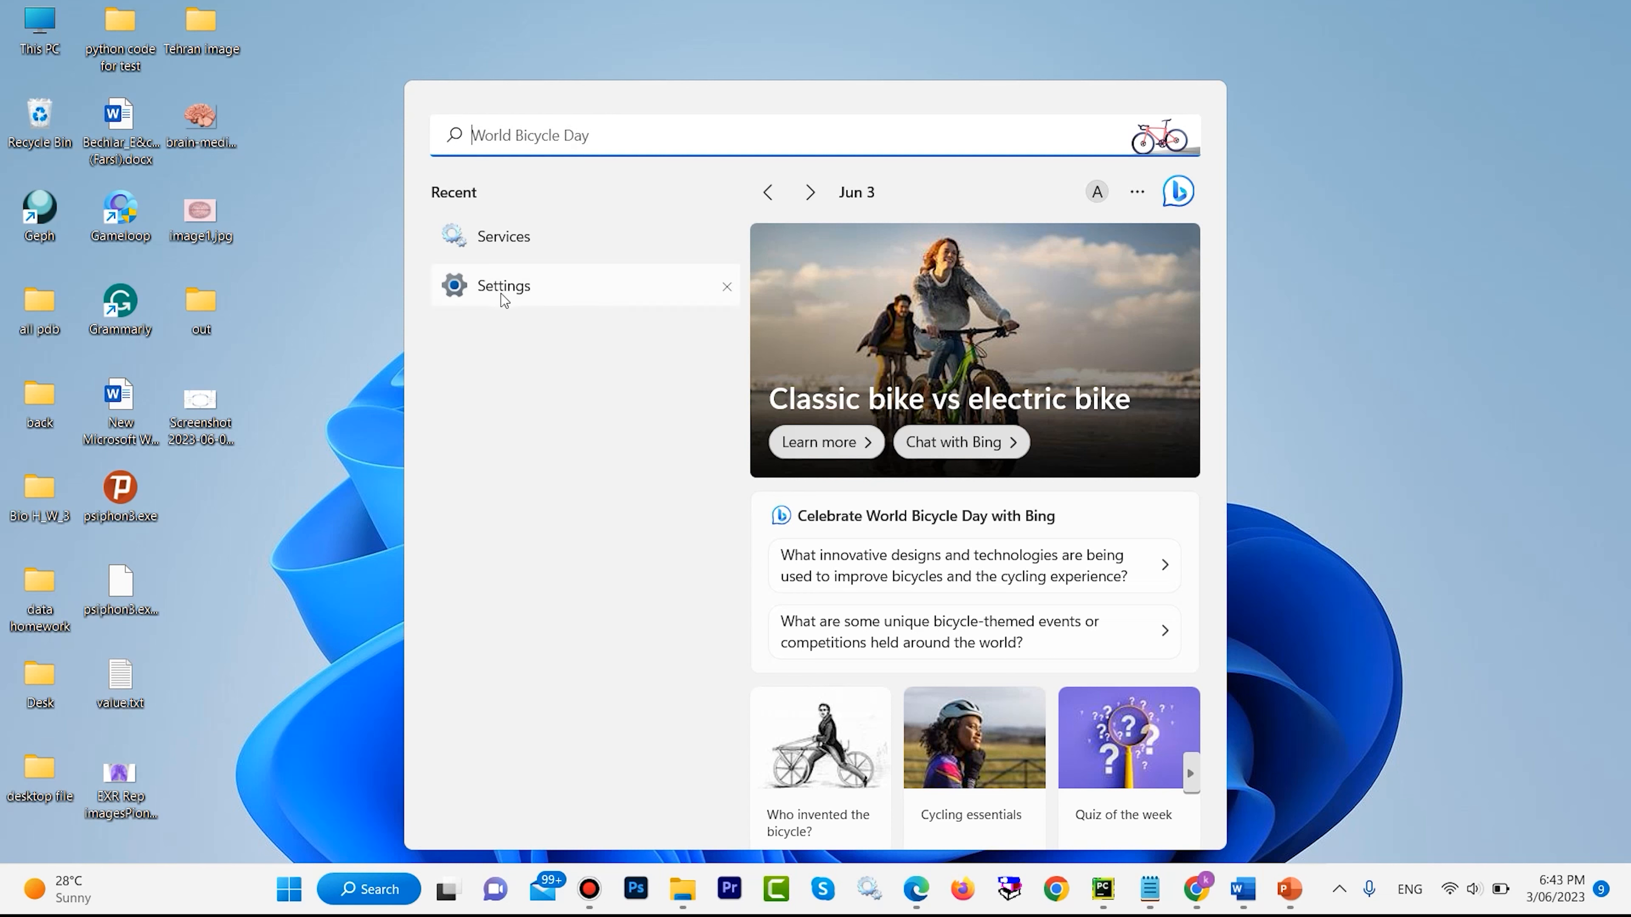
Open Windows Settings and go to the list of other trouble-shooters in the system's Troubleshoot section
{"action": "type", "text": "s"}
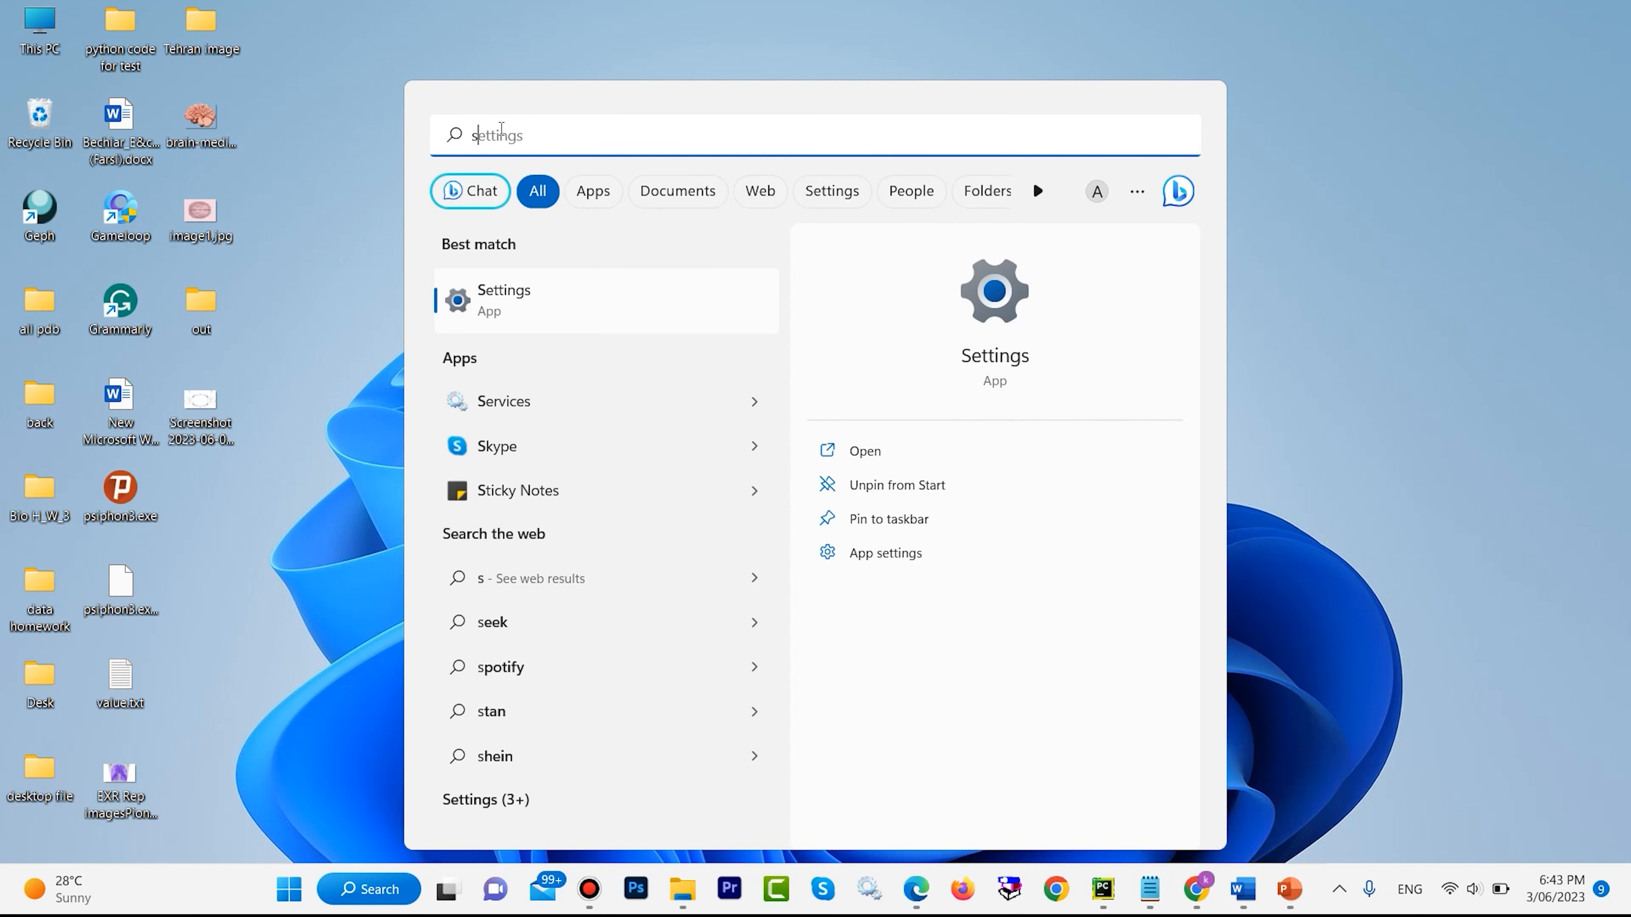
{"action": "type", "text": "ettings"}
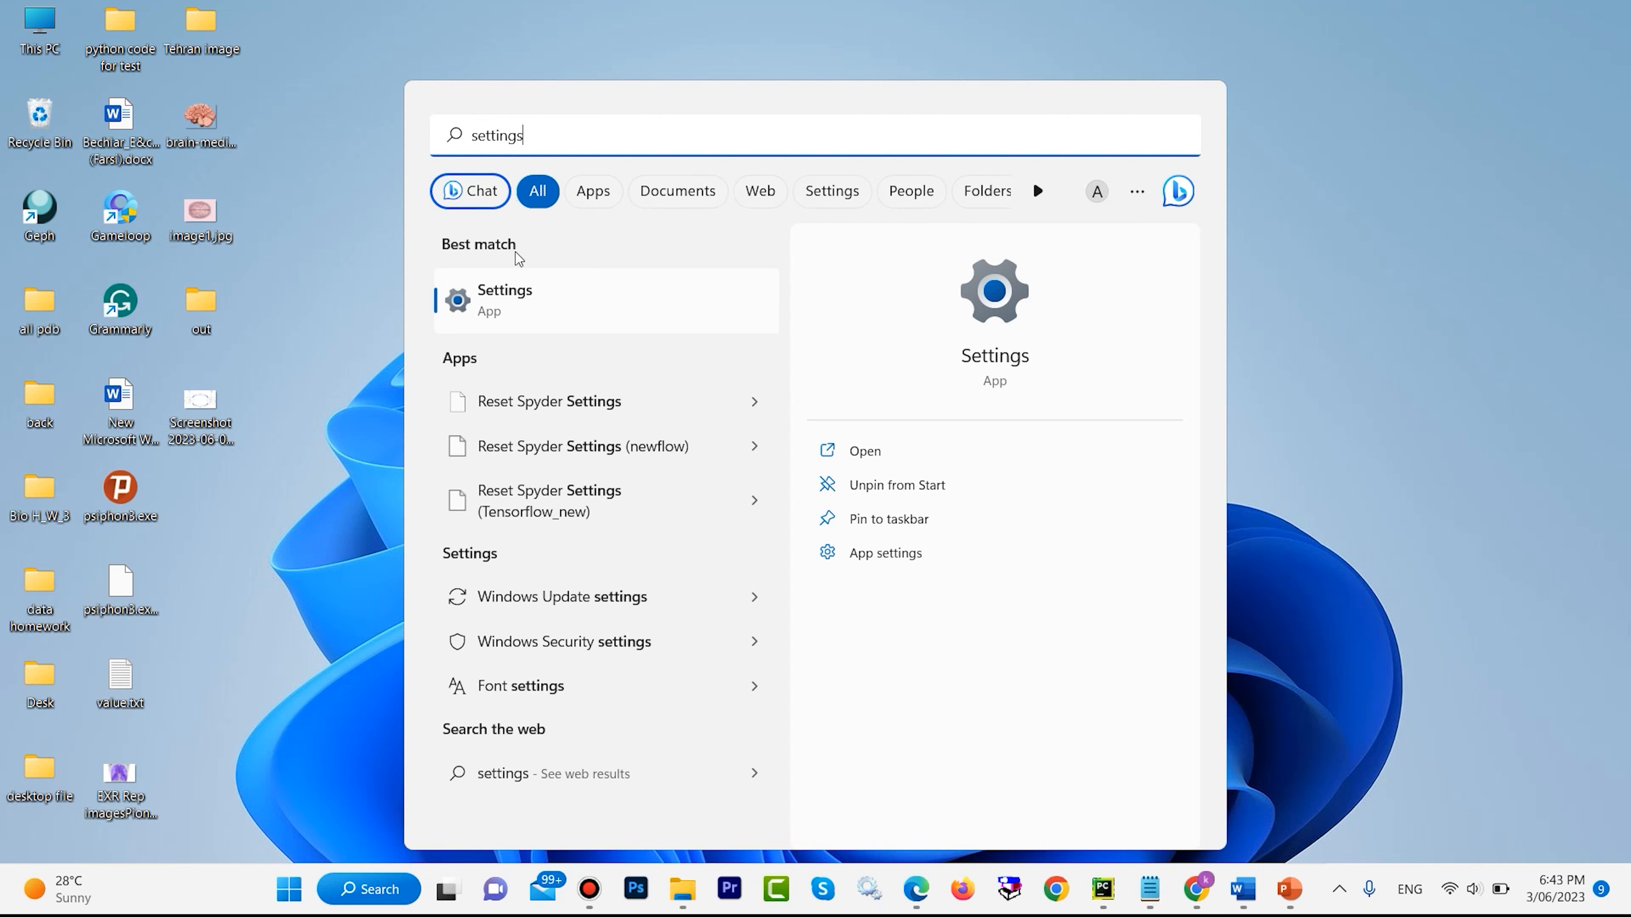
{"action": "left_click", "coordinate": [521, 294]}
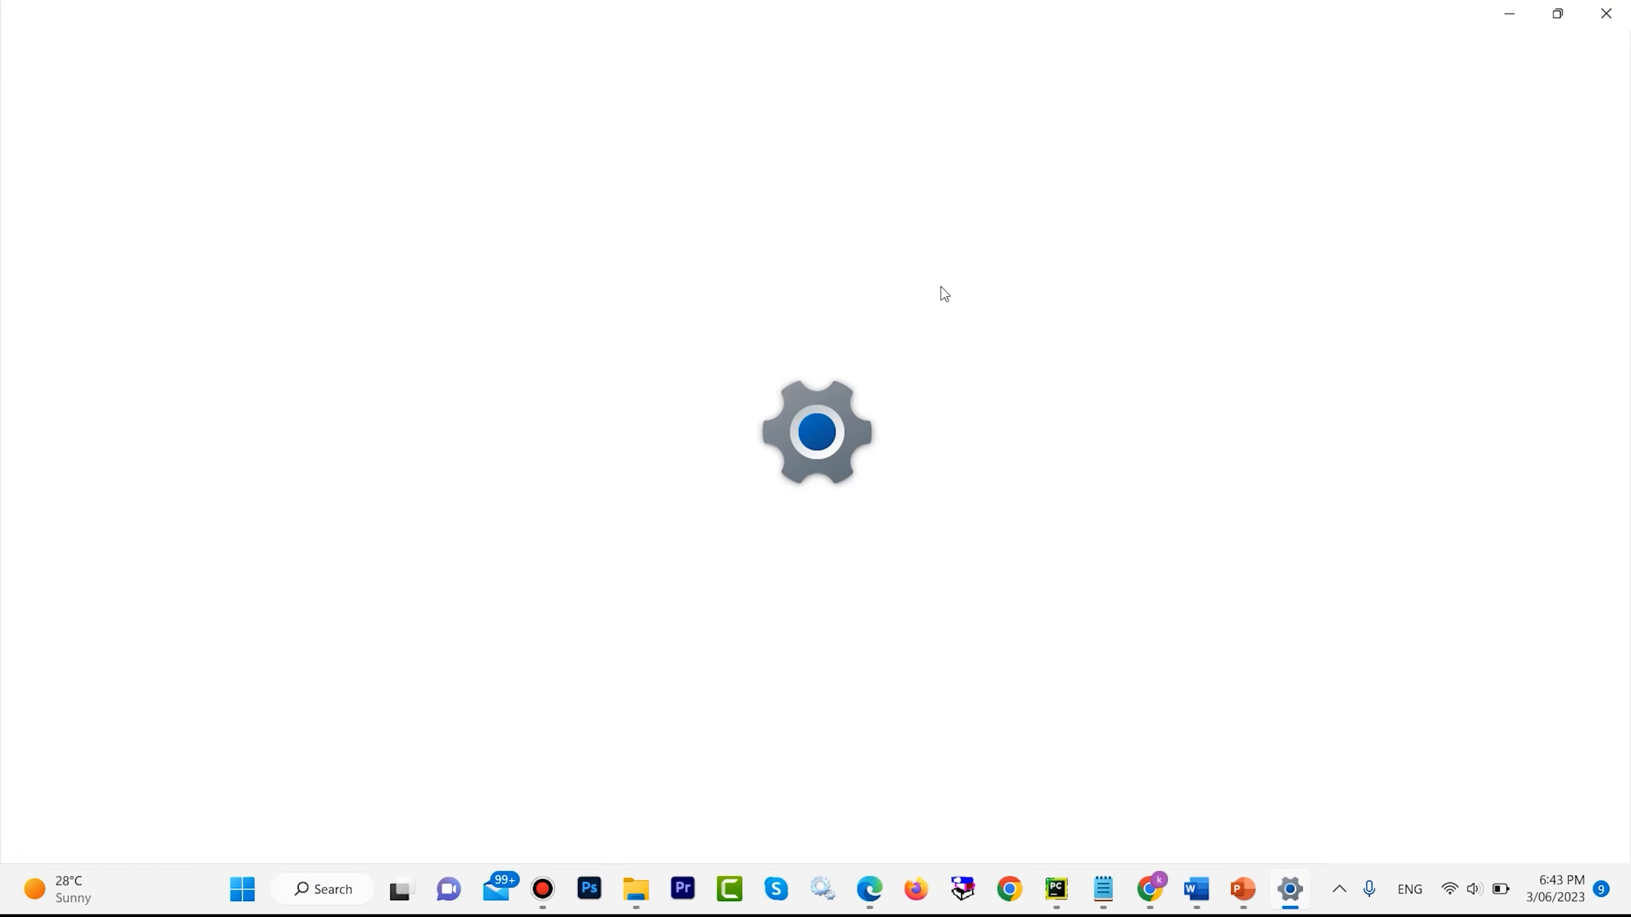
{"action": "scroll", "coordinate": [517, 247], "scroll_direction": "down", "scroll_amount": 6}
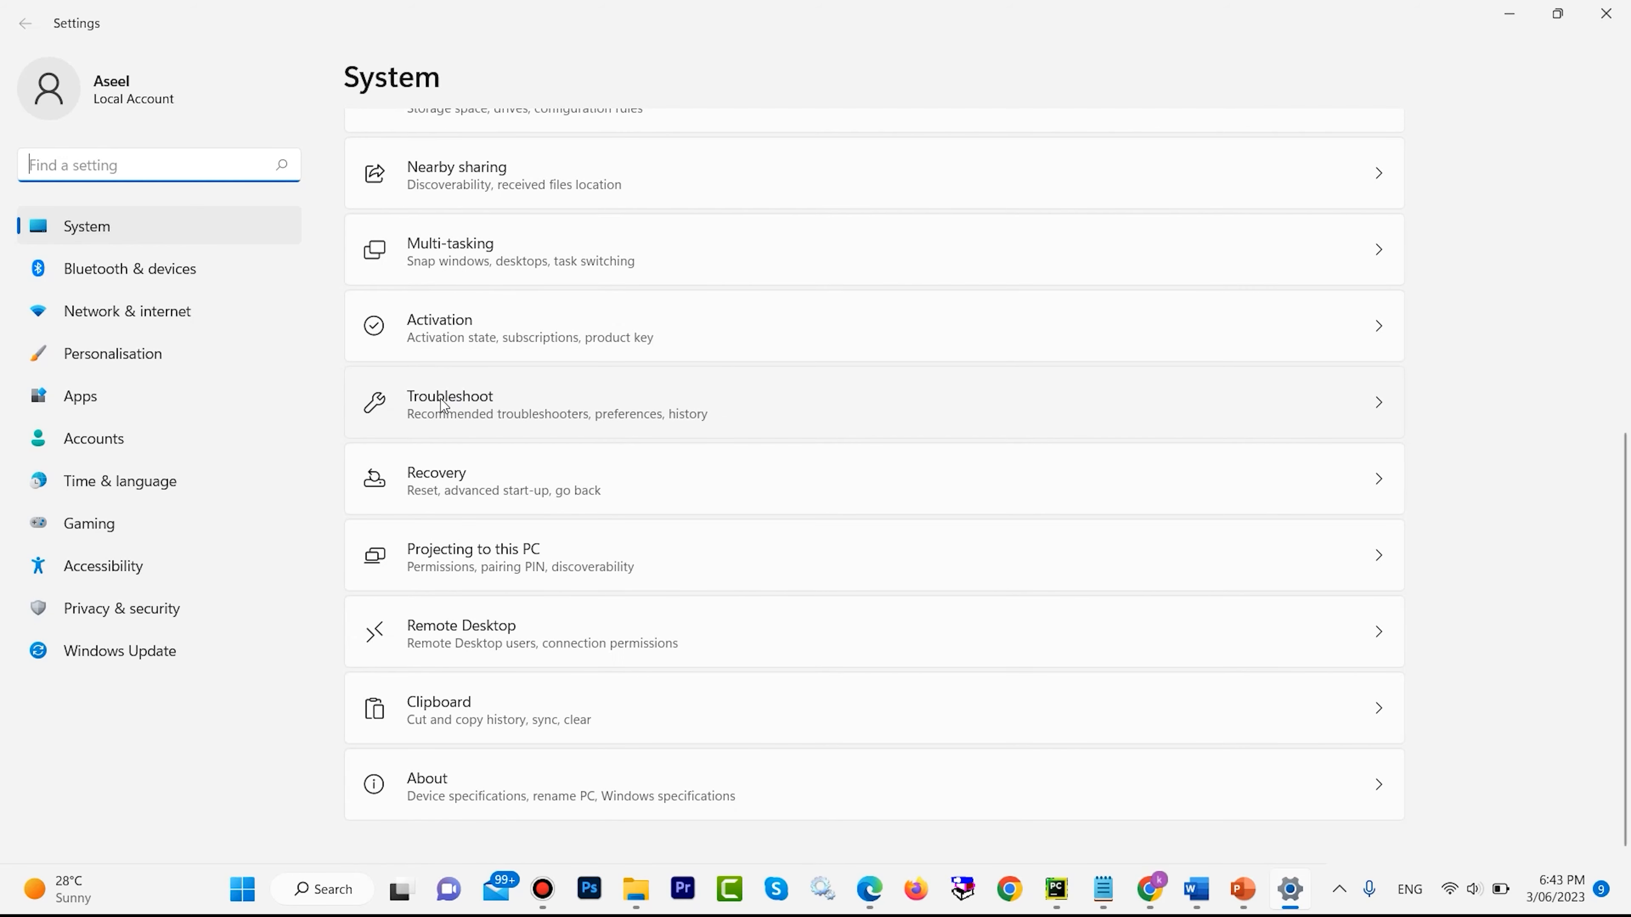
{"action": "left_click", "coordinate": [442, 404]}
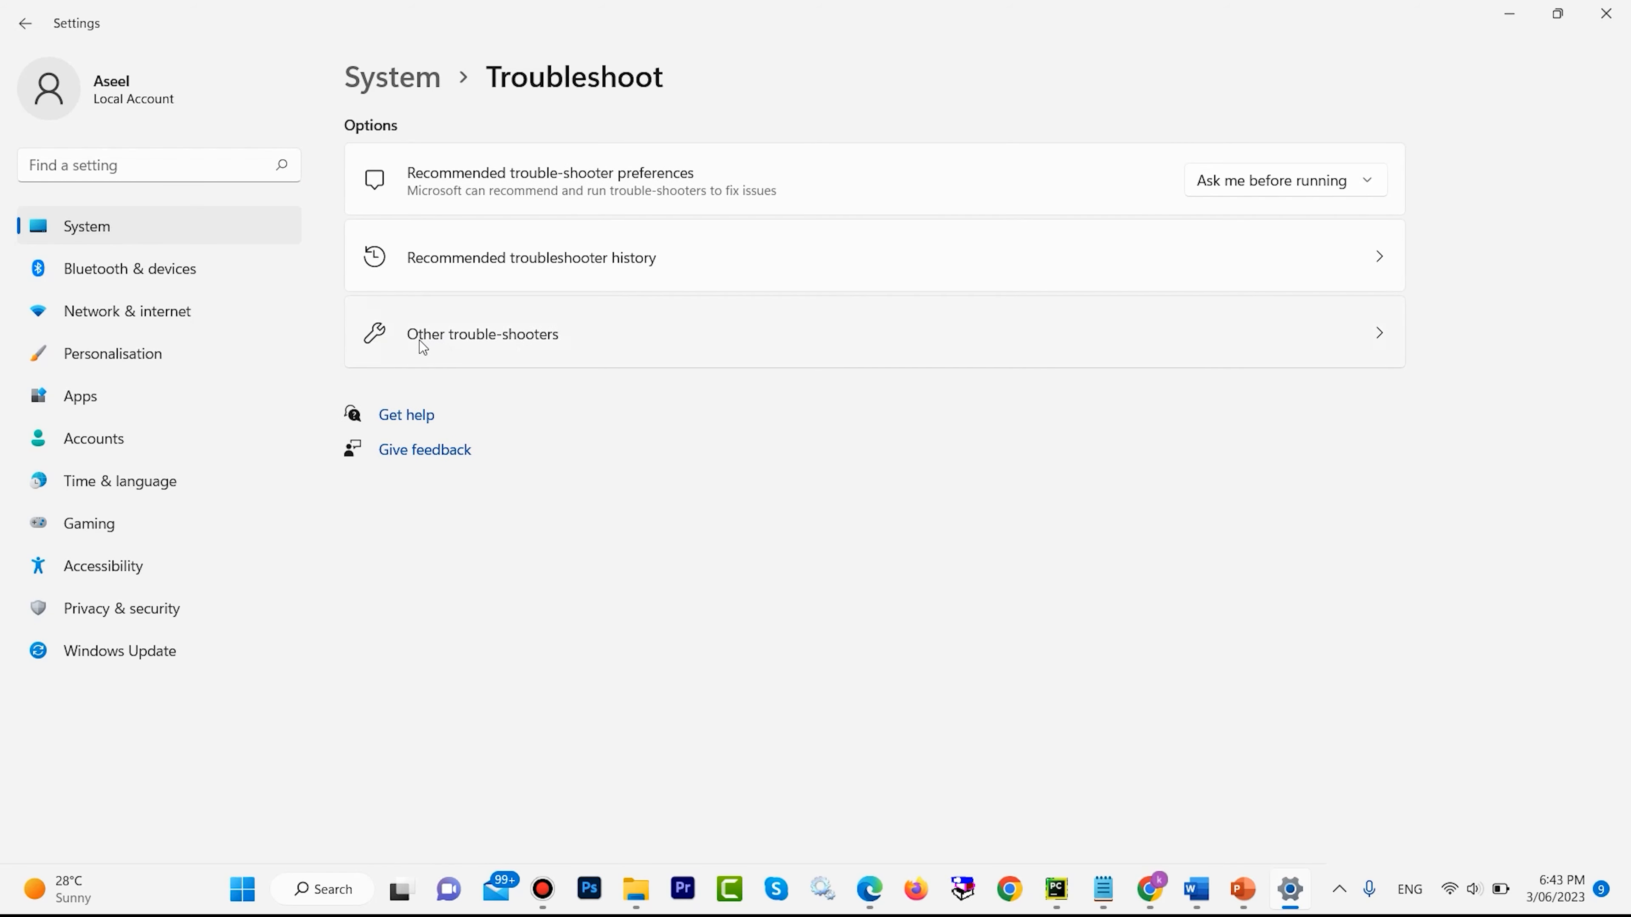
{"action": "left_click", "coordinate": [477, 342]}
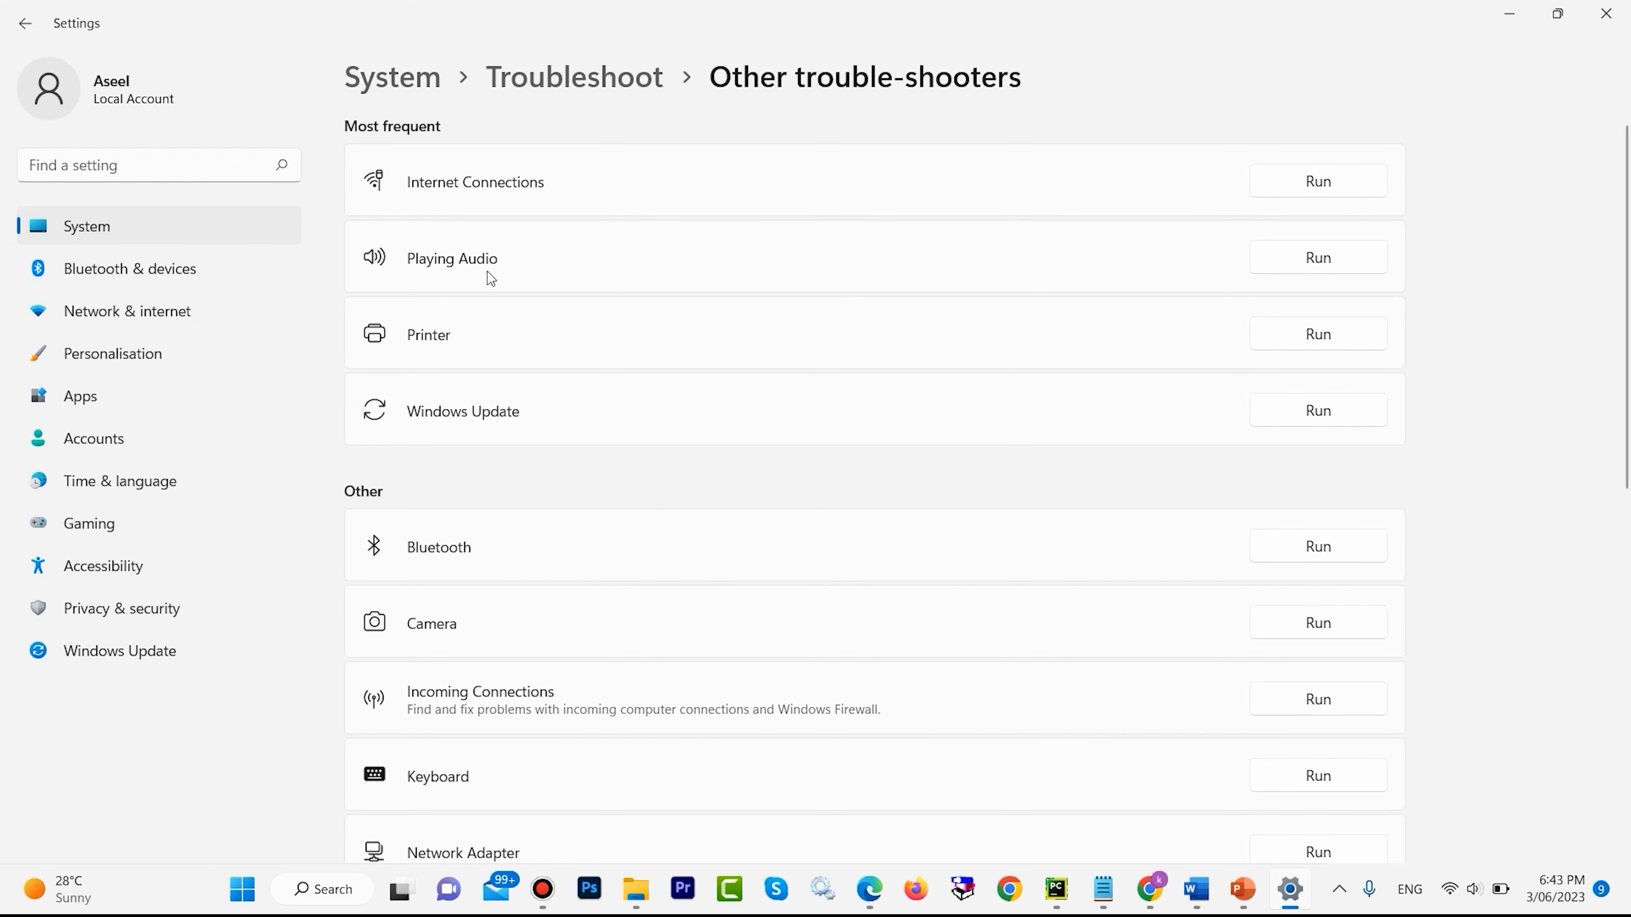
Run the Keyboard troubleshooter and close it once it has completed
{"action": "scroll", "coordinate": [576, 505], "scroll_direction": "down", "scroll_amount": 5}
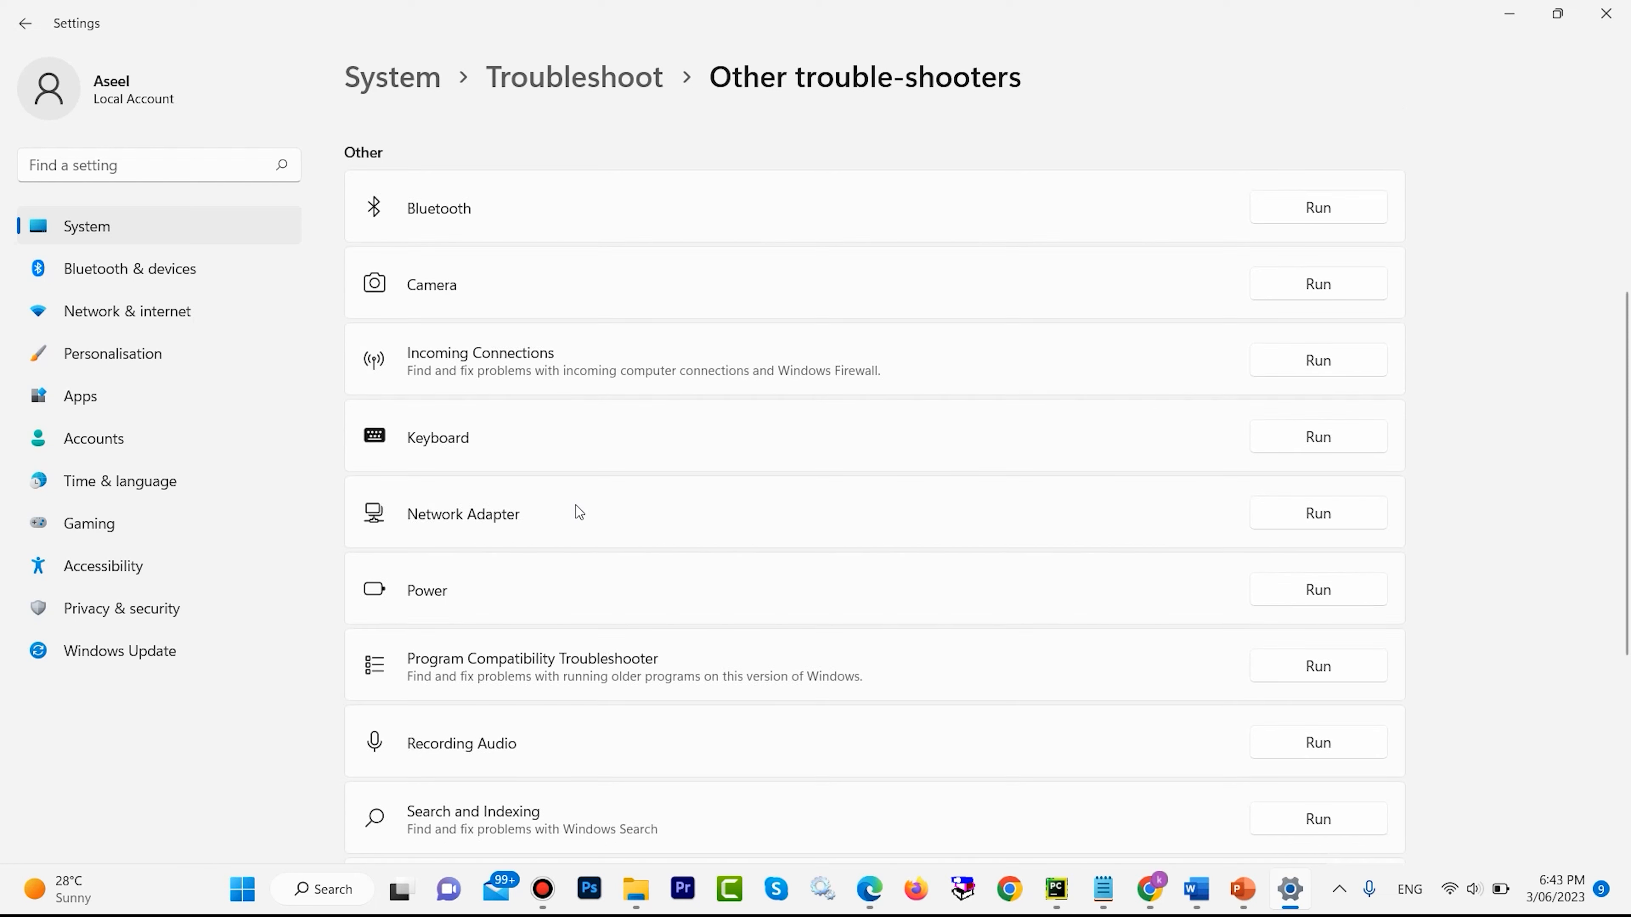
{"action": "left_click", "coordinate": [1319, 439]}
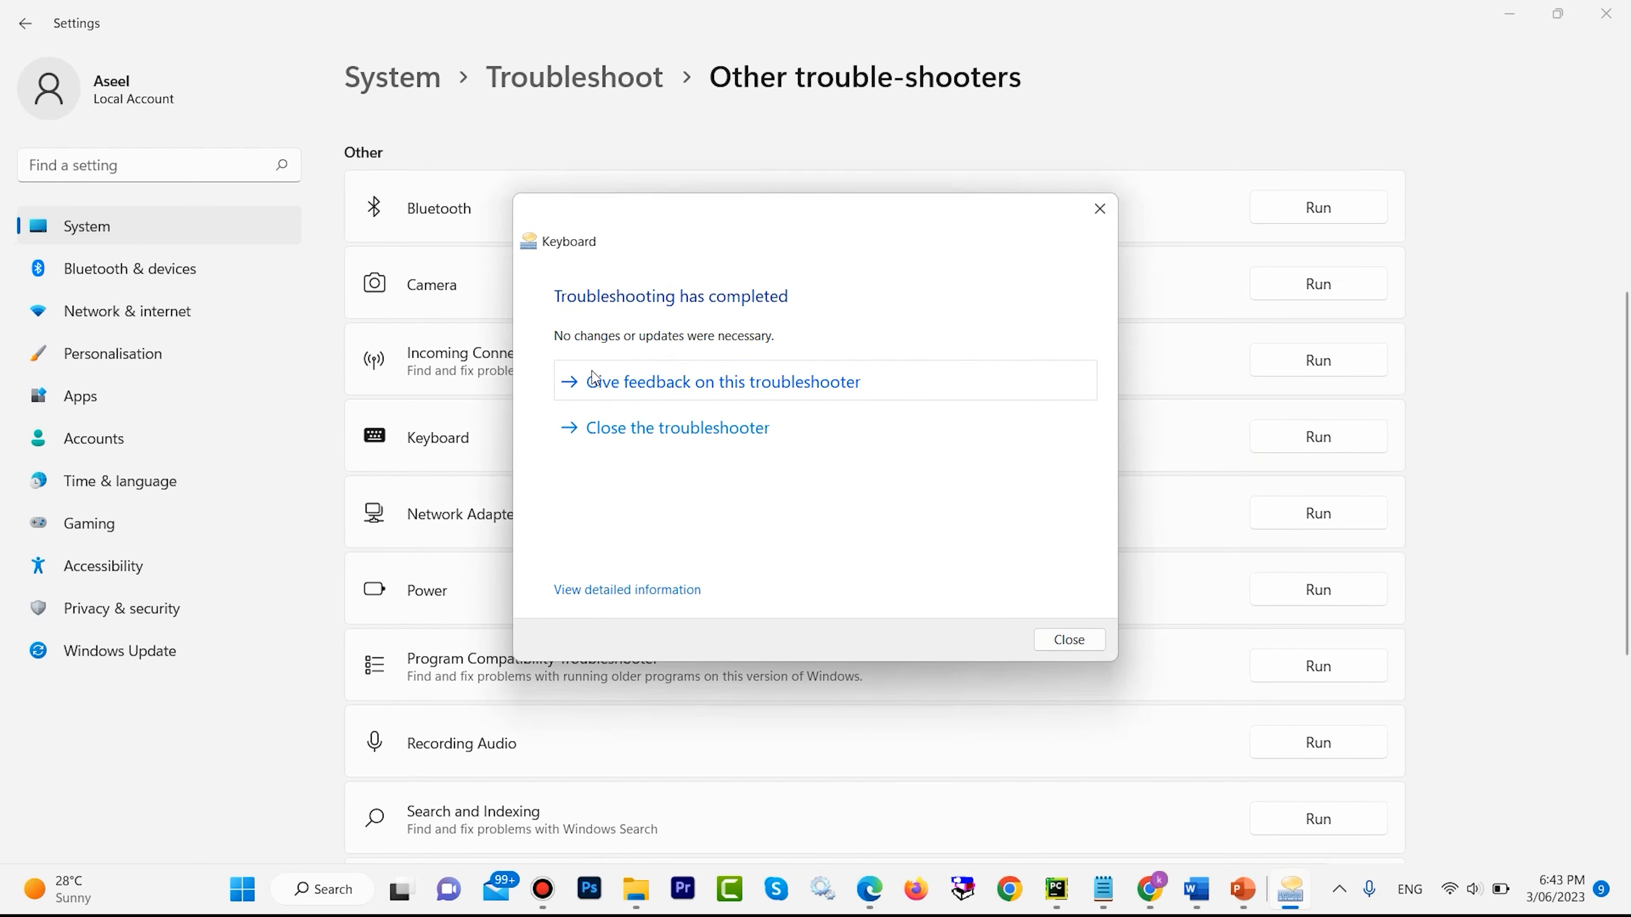
{"action": "left_click", "coordinate": [1070, 640]}
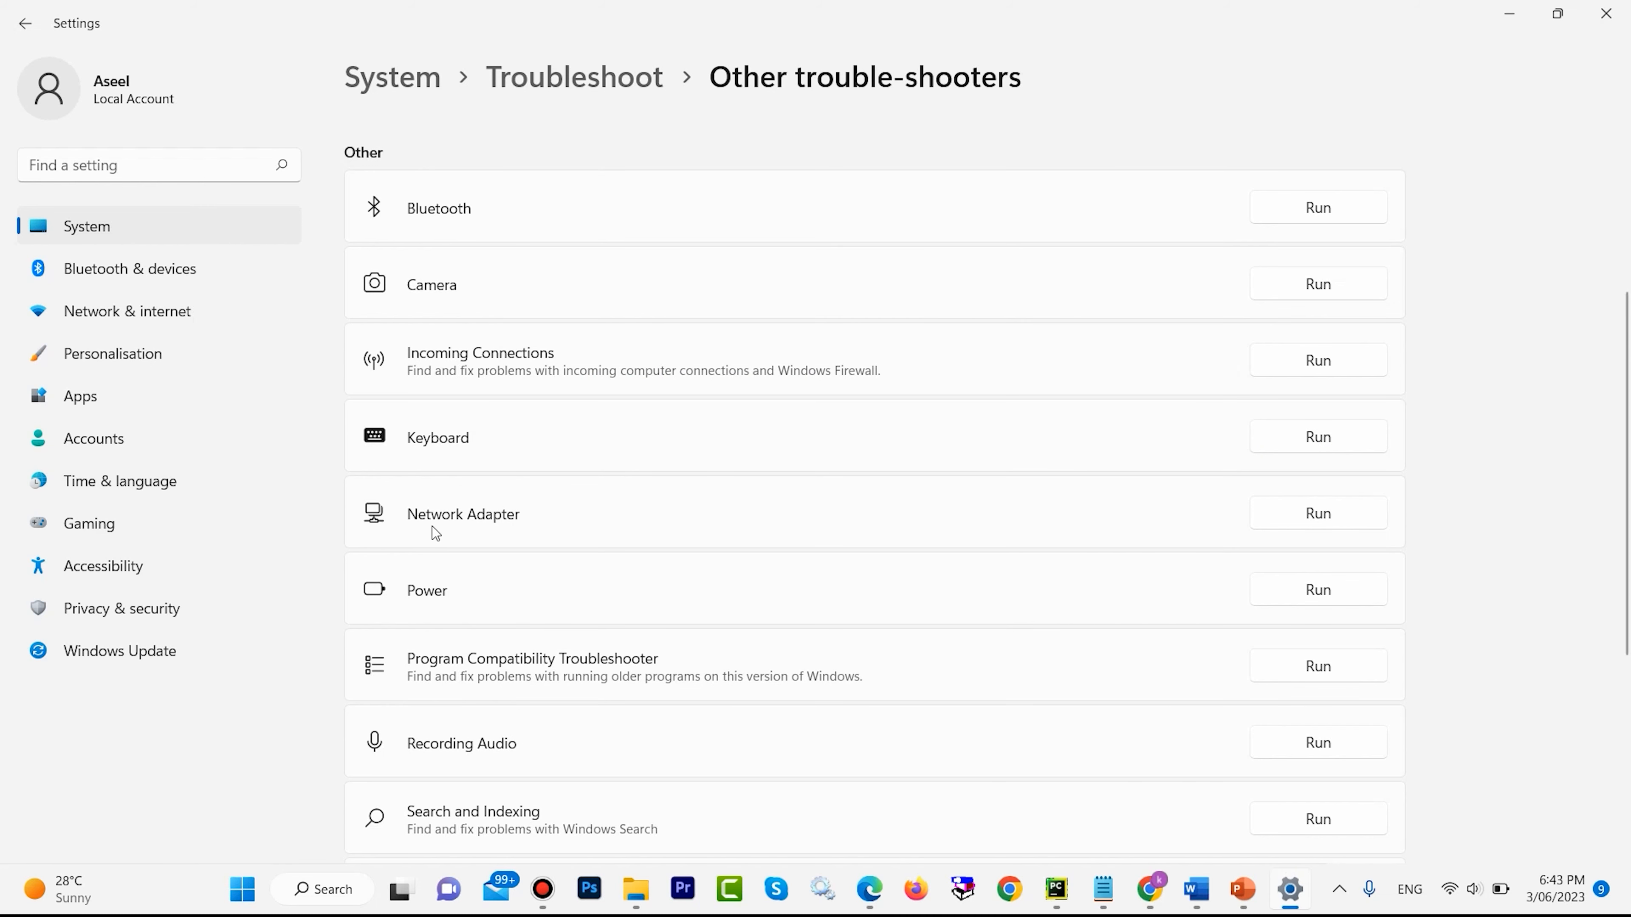
Turn on Sticky keys in the Accessibility settings for the keyboard, and close Settings
{"action": "left_click", "coordinate": [335, 890]}
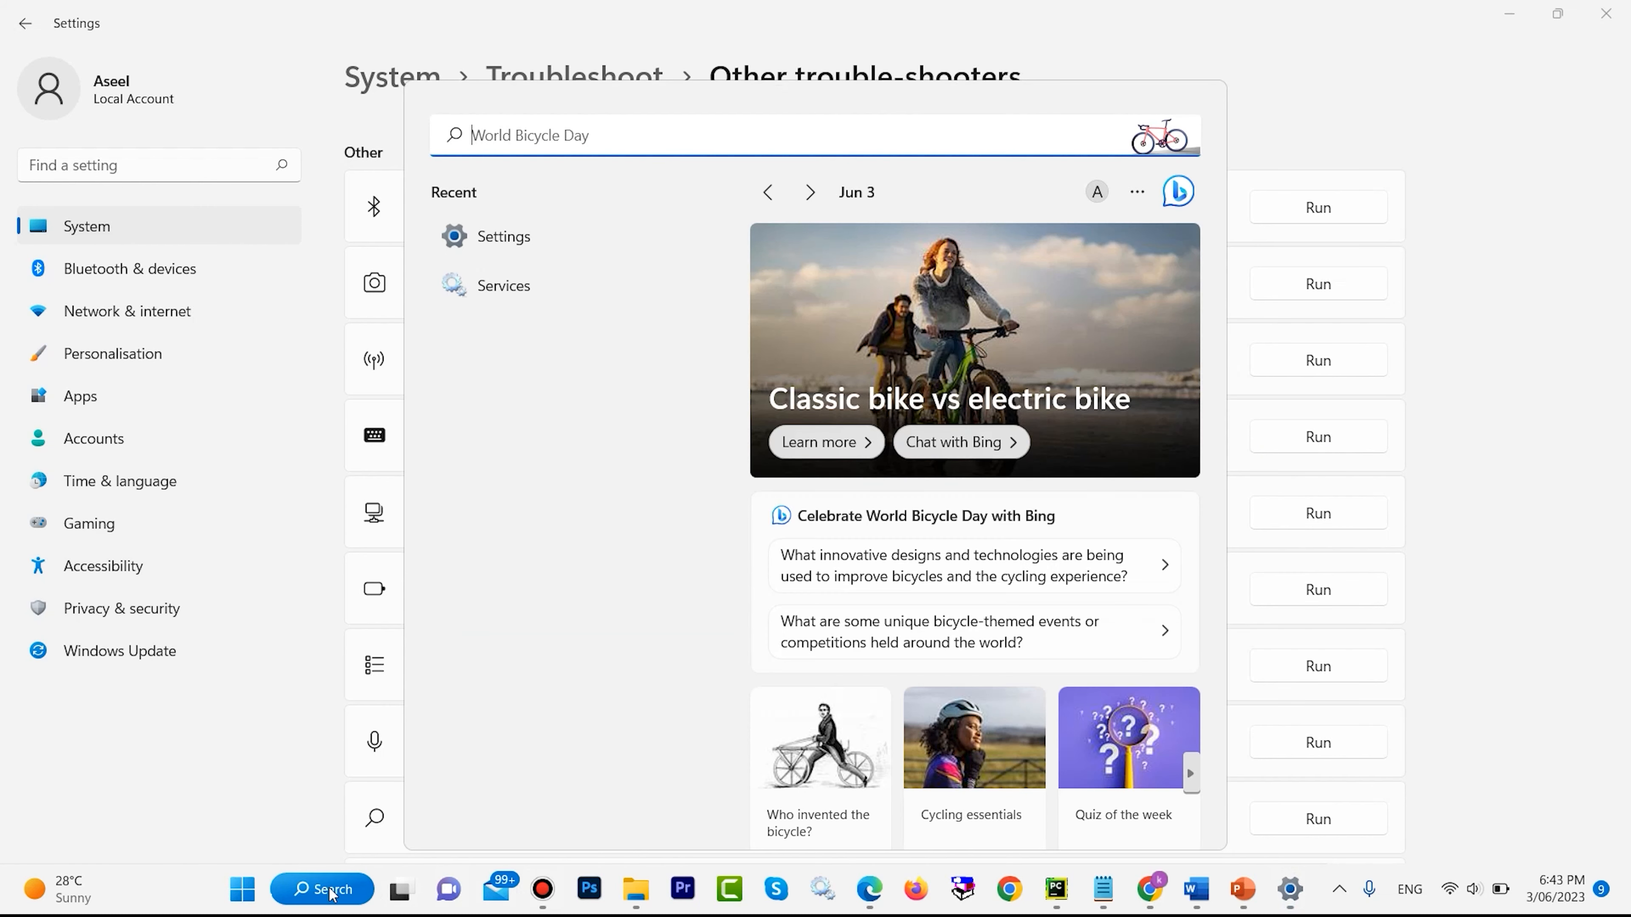
{"action": "left_click", "coordinate": [495, 238]}
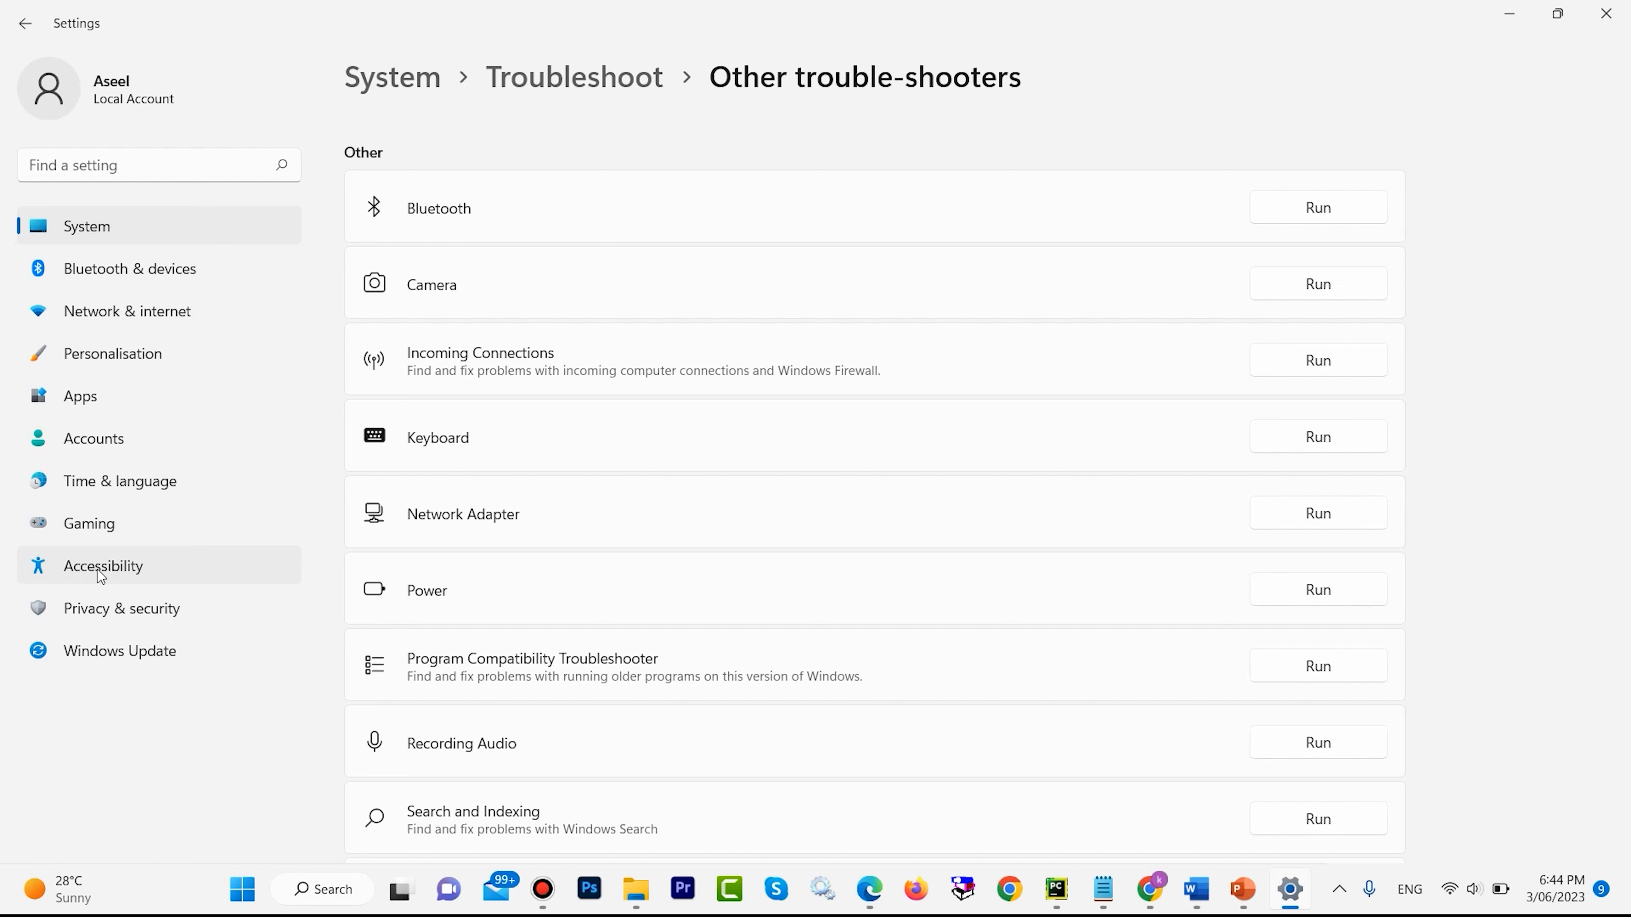
{"action": "left_click", "coordinate": [69, 570]}
{"action": "scroll", "coordinate": [580, 221], "scroll_direction": "down", "scroll_amount": 10}
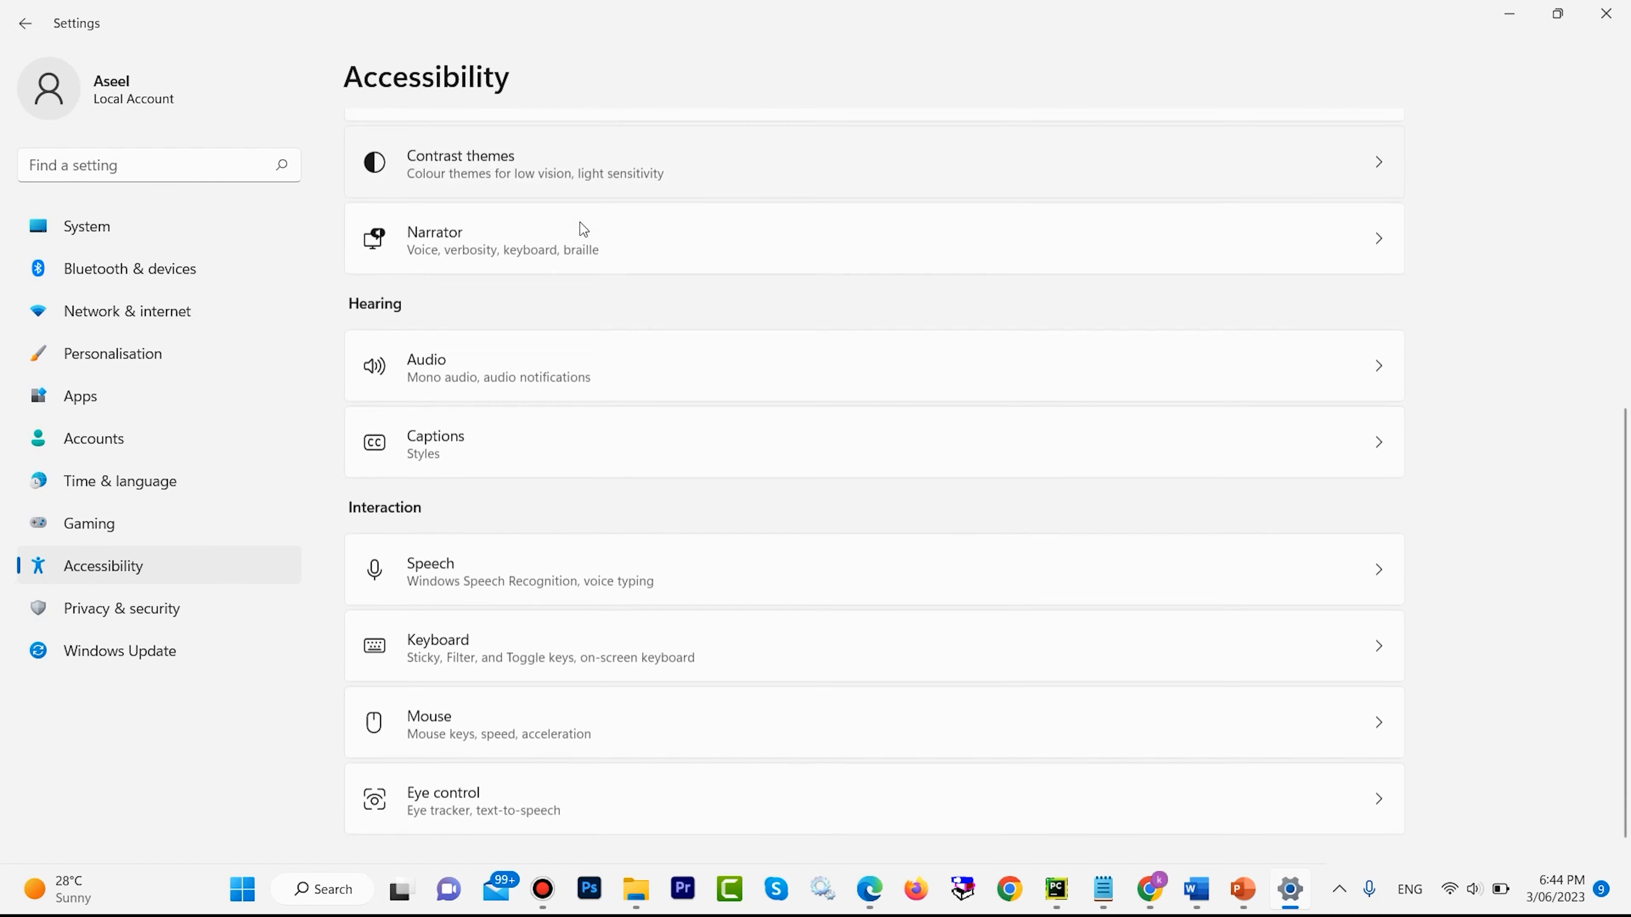
{"action": "left_click", "coordinate": [437, 632]}
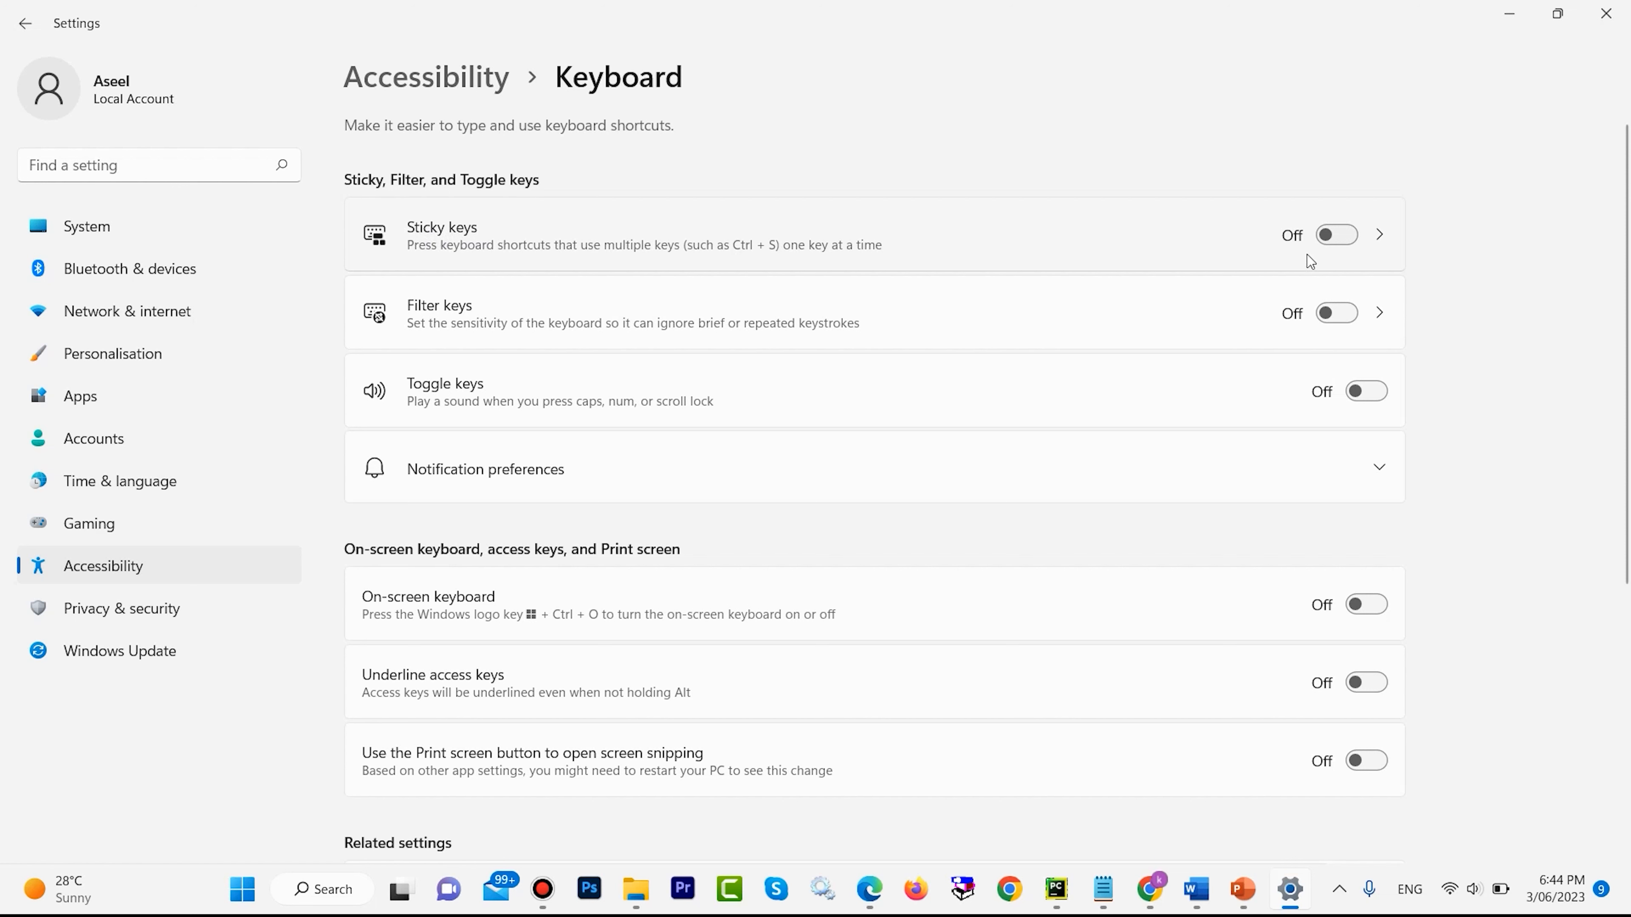
{"action": "left_click", "coordinate": [1338, 239]}
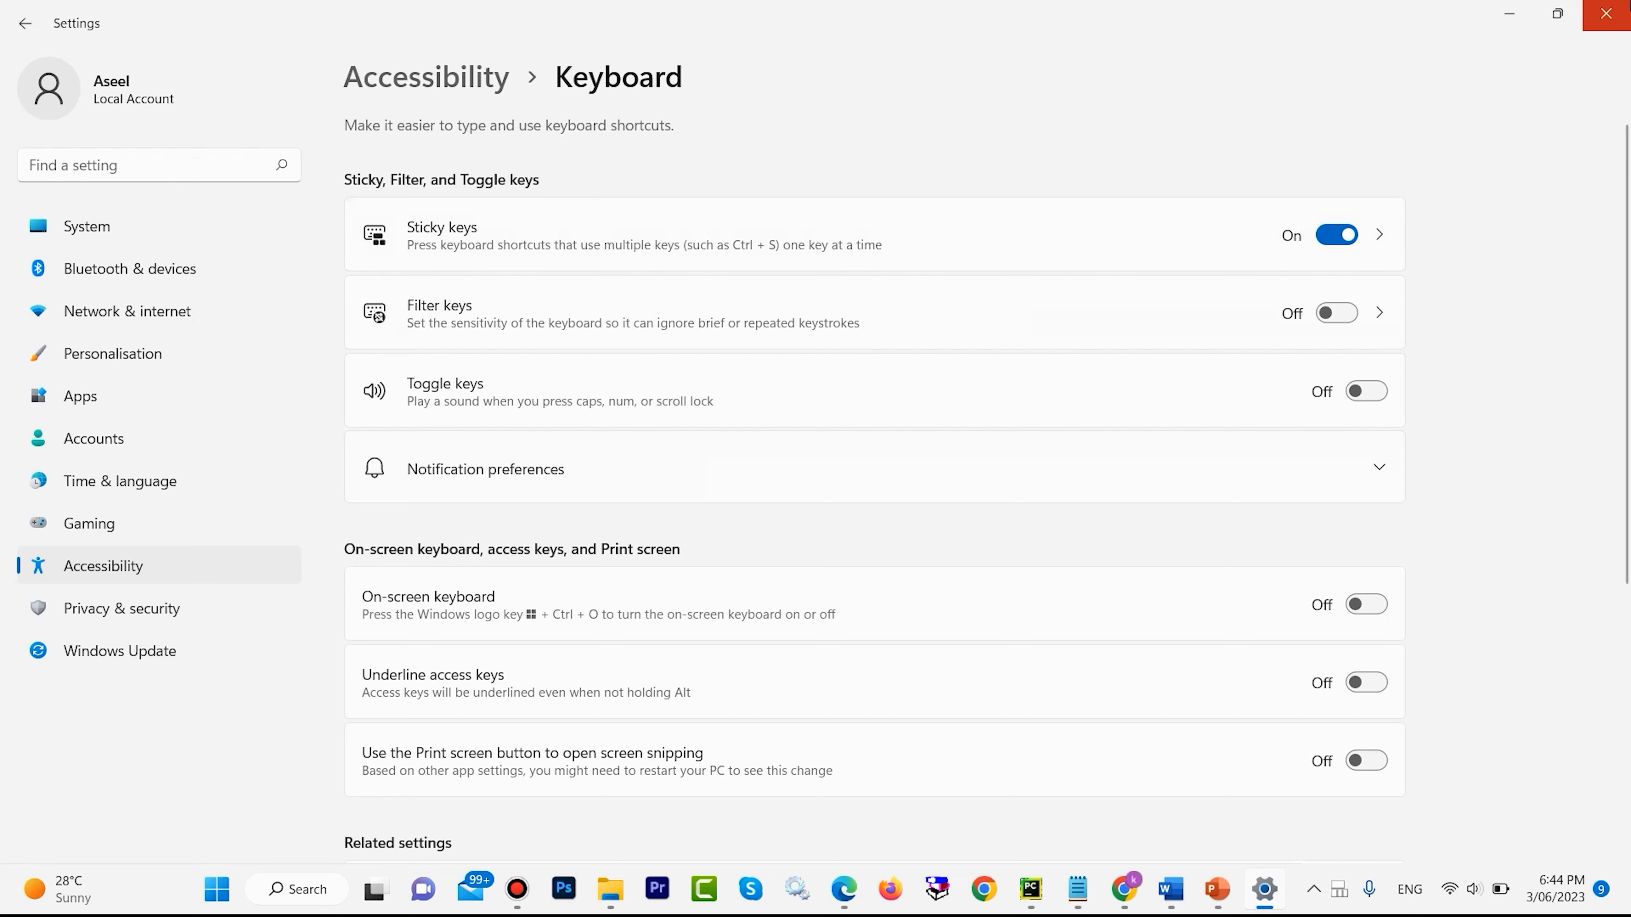
{"action": "left_click", "coordinate": [1605, 13]}
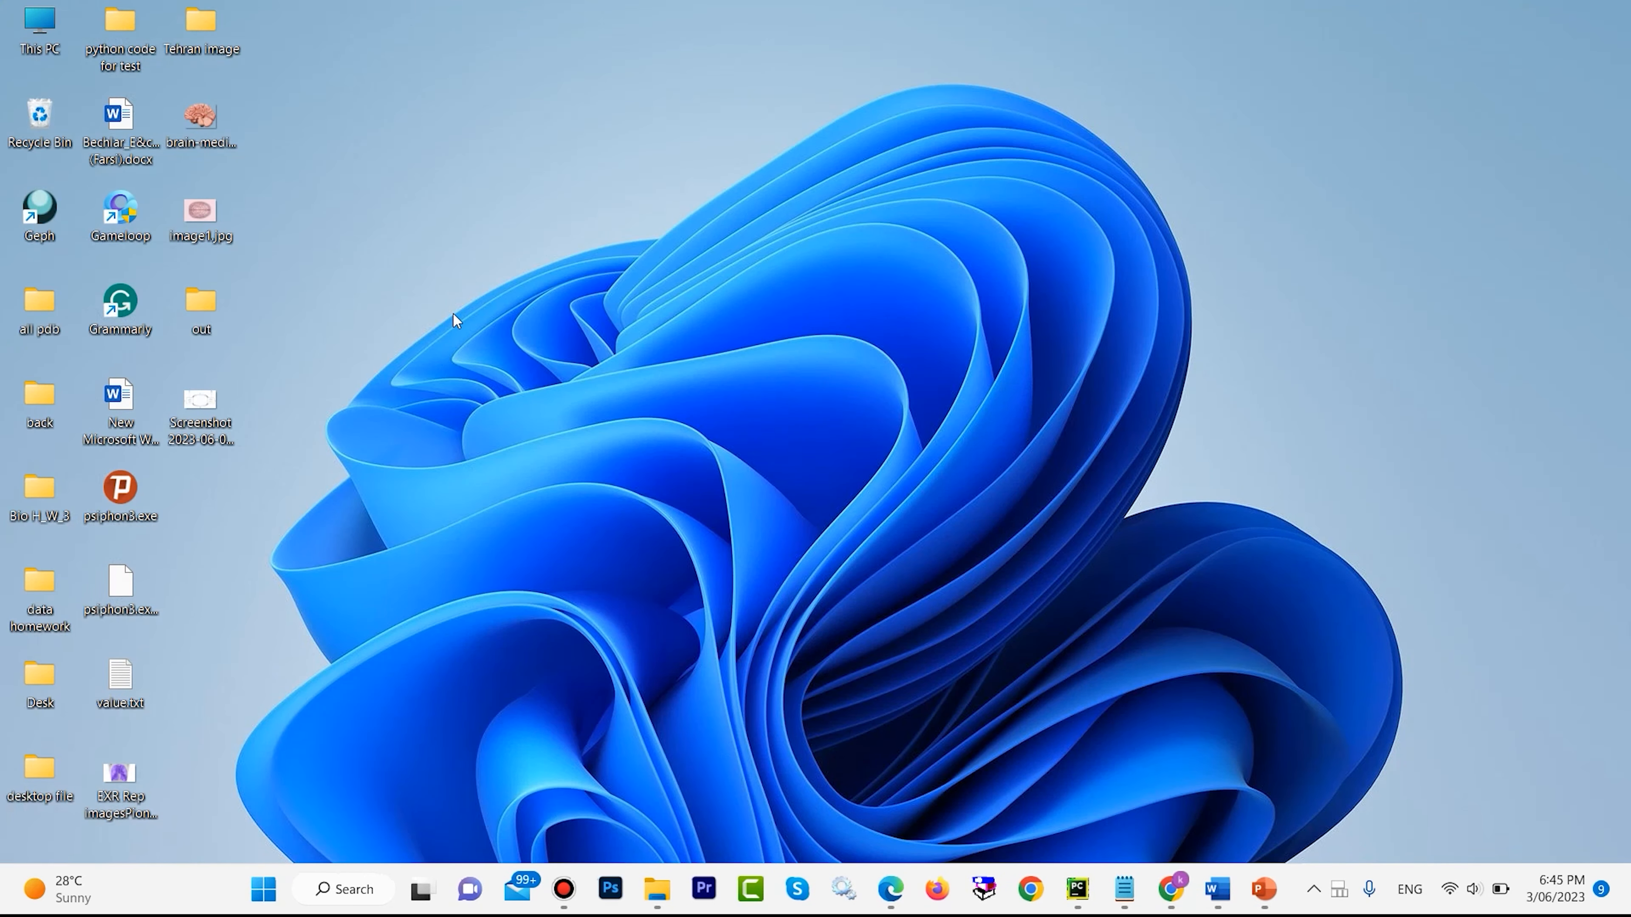
Search Windows for "services" and open the Services app
{"action": "left_click", "coordinate": [350, 896]}
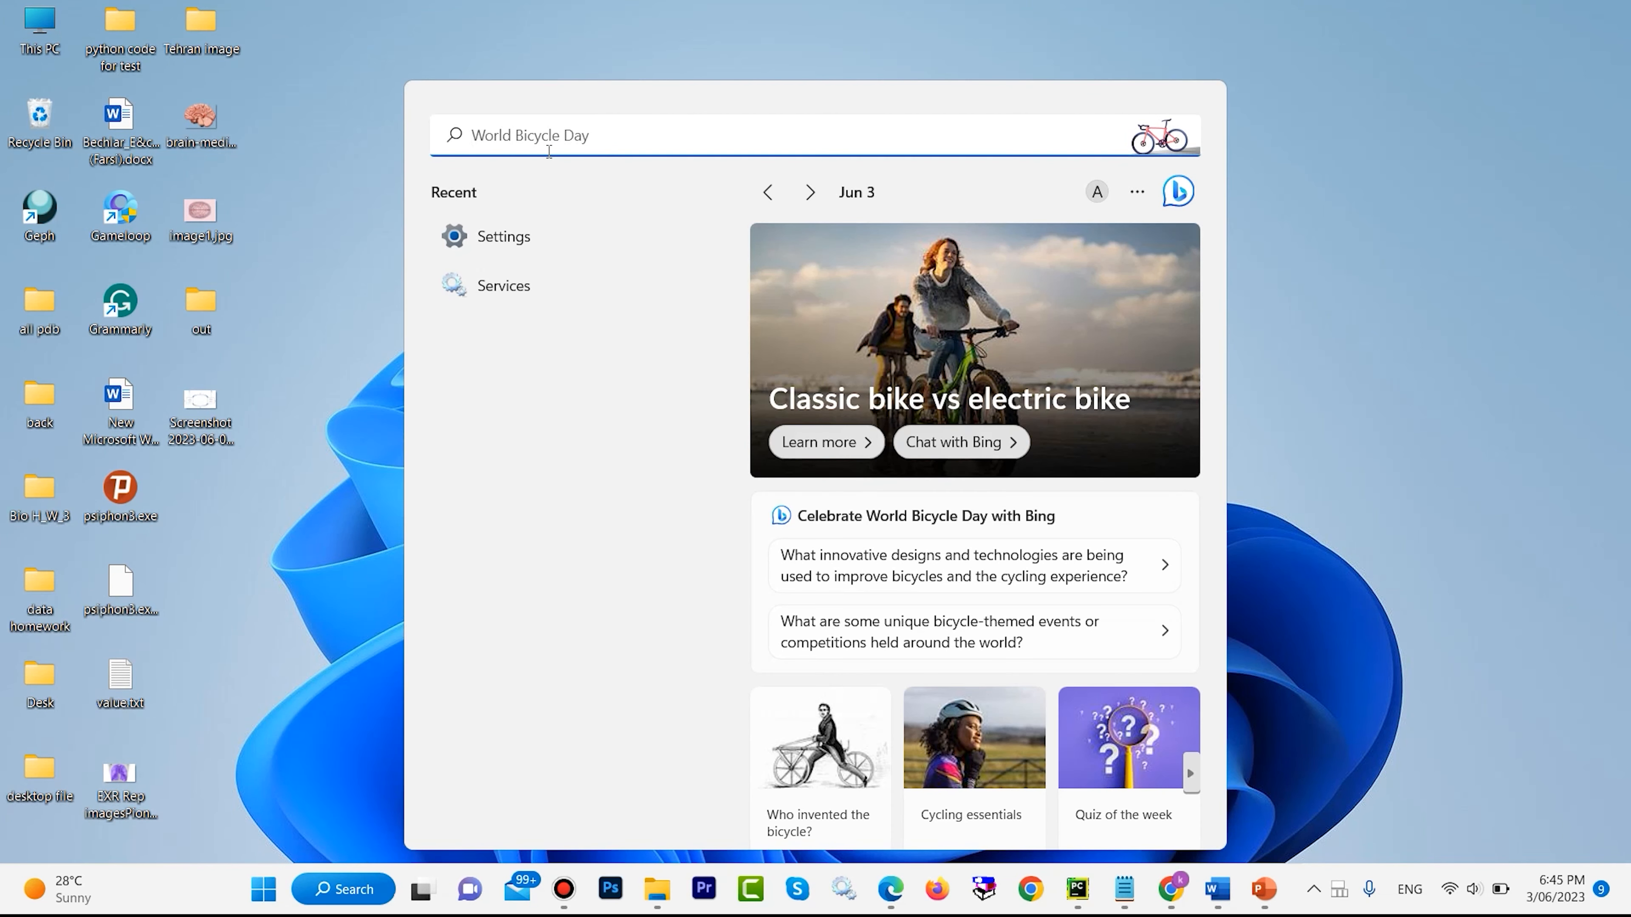
{"action": "type", "text": "se"}
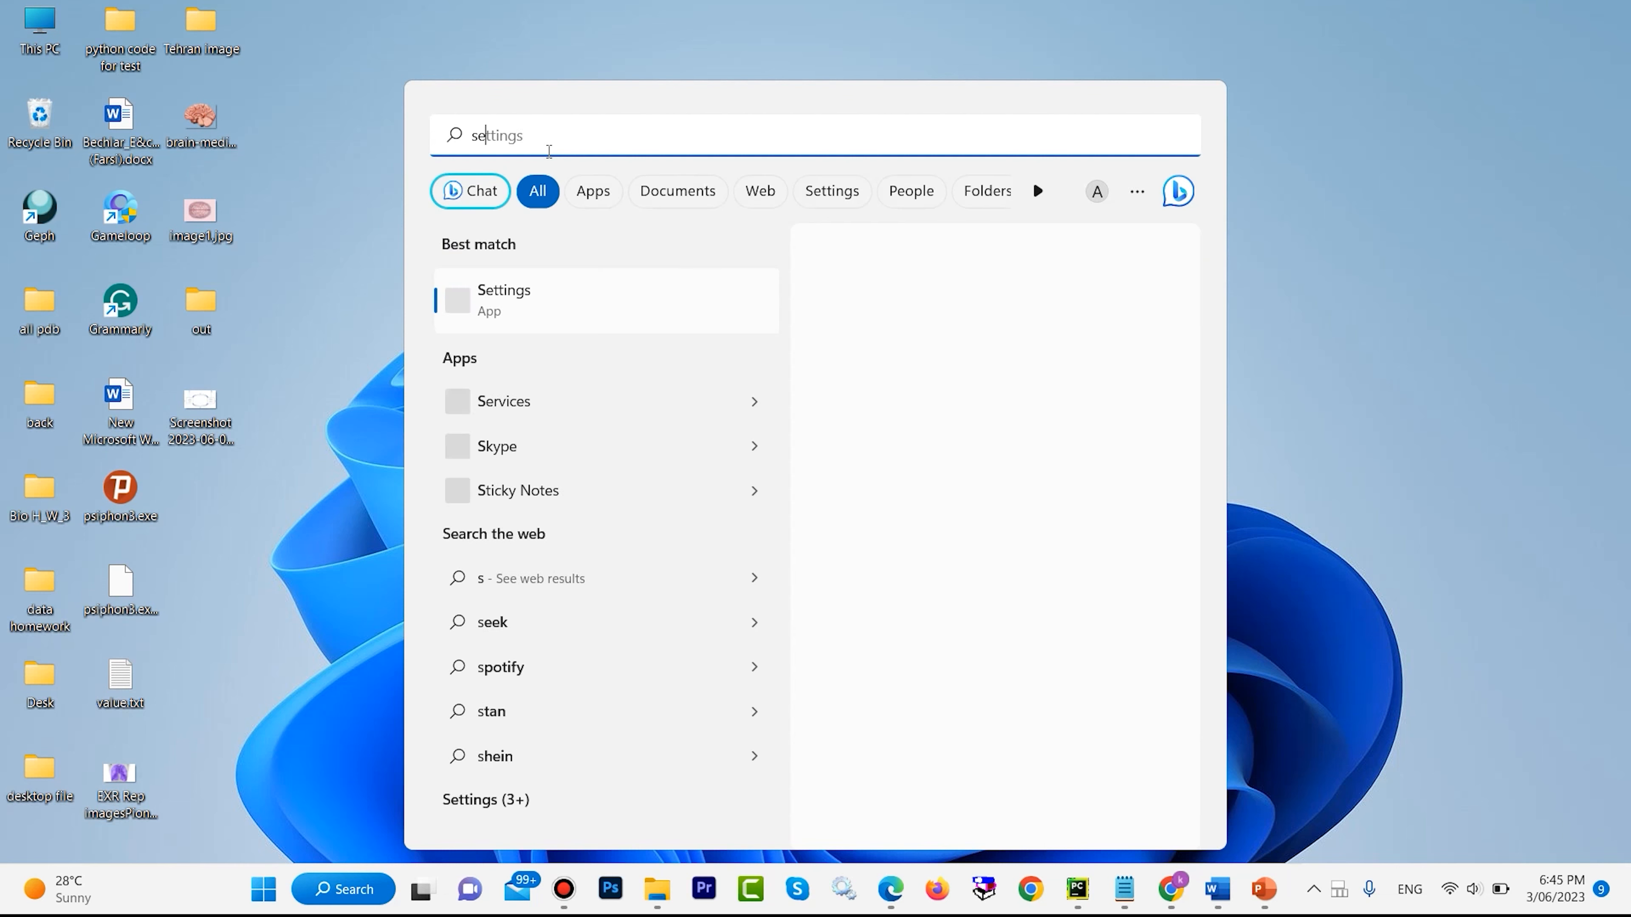
{"action": "type", "text": "rvices"}
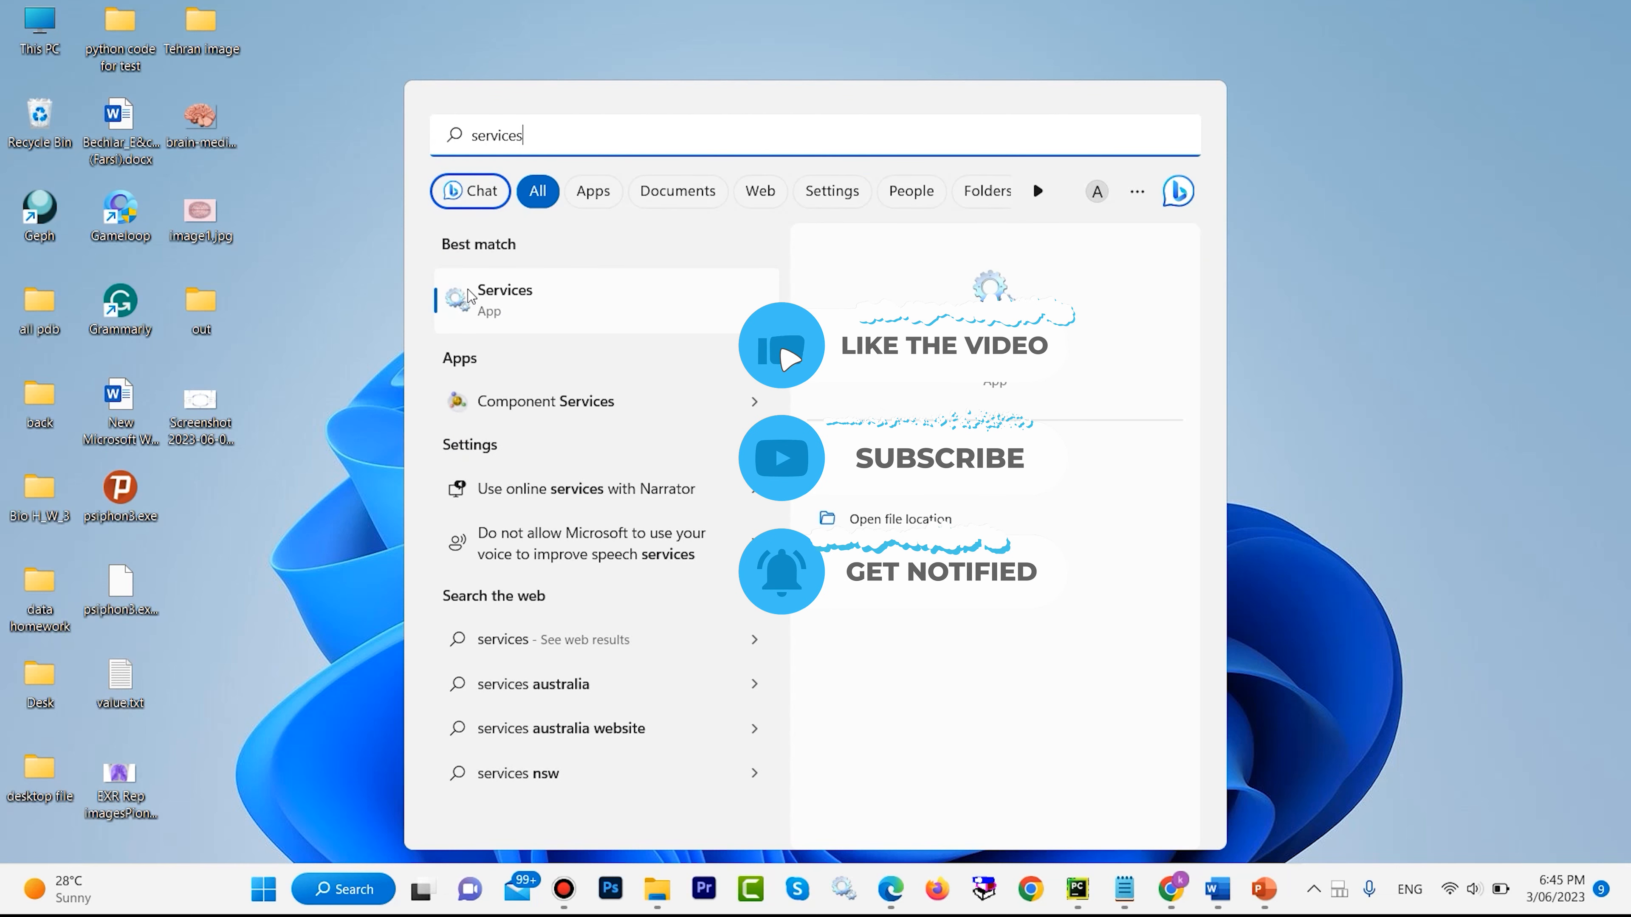
{"action": "left_click", "coordinate": [488, 300]}
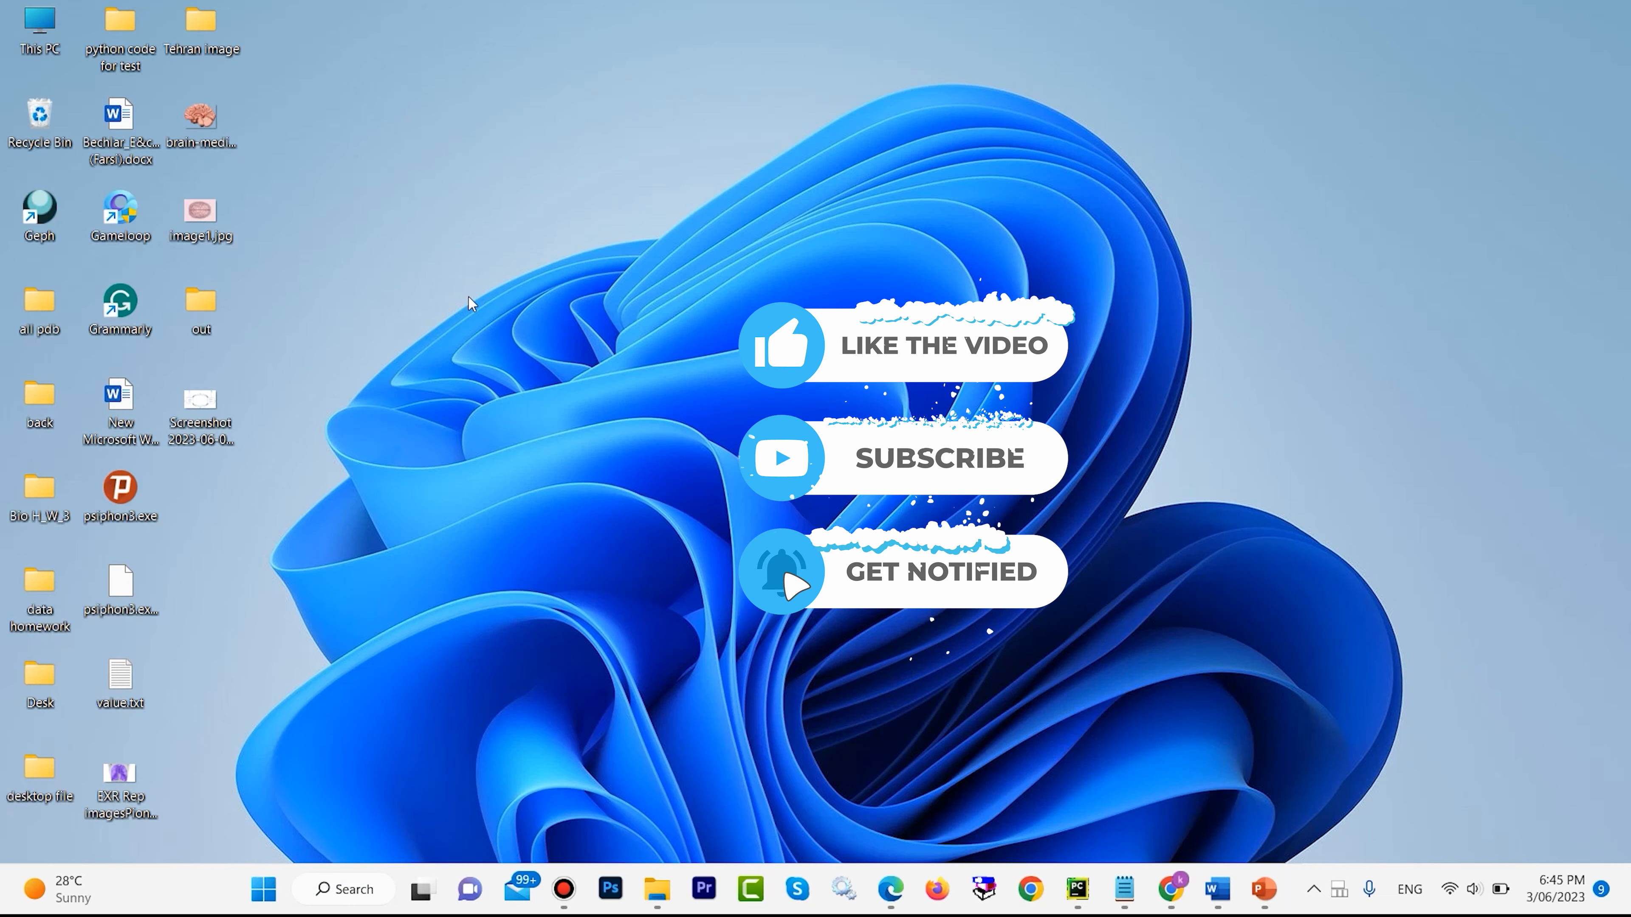
Set the Human Interface Device Service's startup type to Automatic, apply the change, and close Services
{"action": "scroll", "coordinate": [563, 189], "scroll_direction": "down", "scroll_amount": 20}
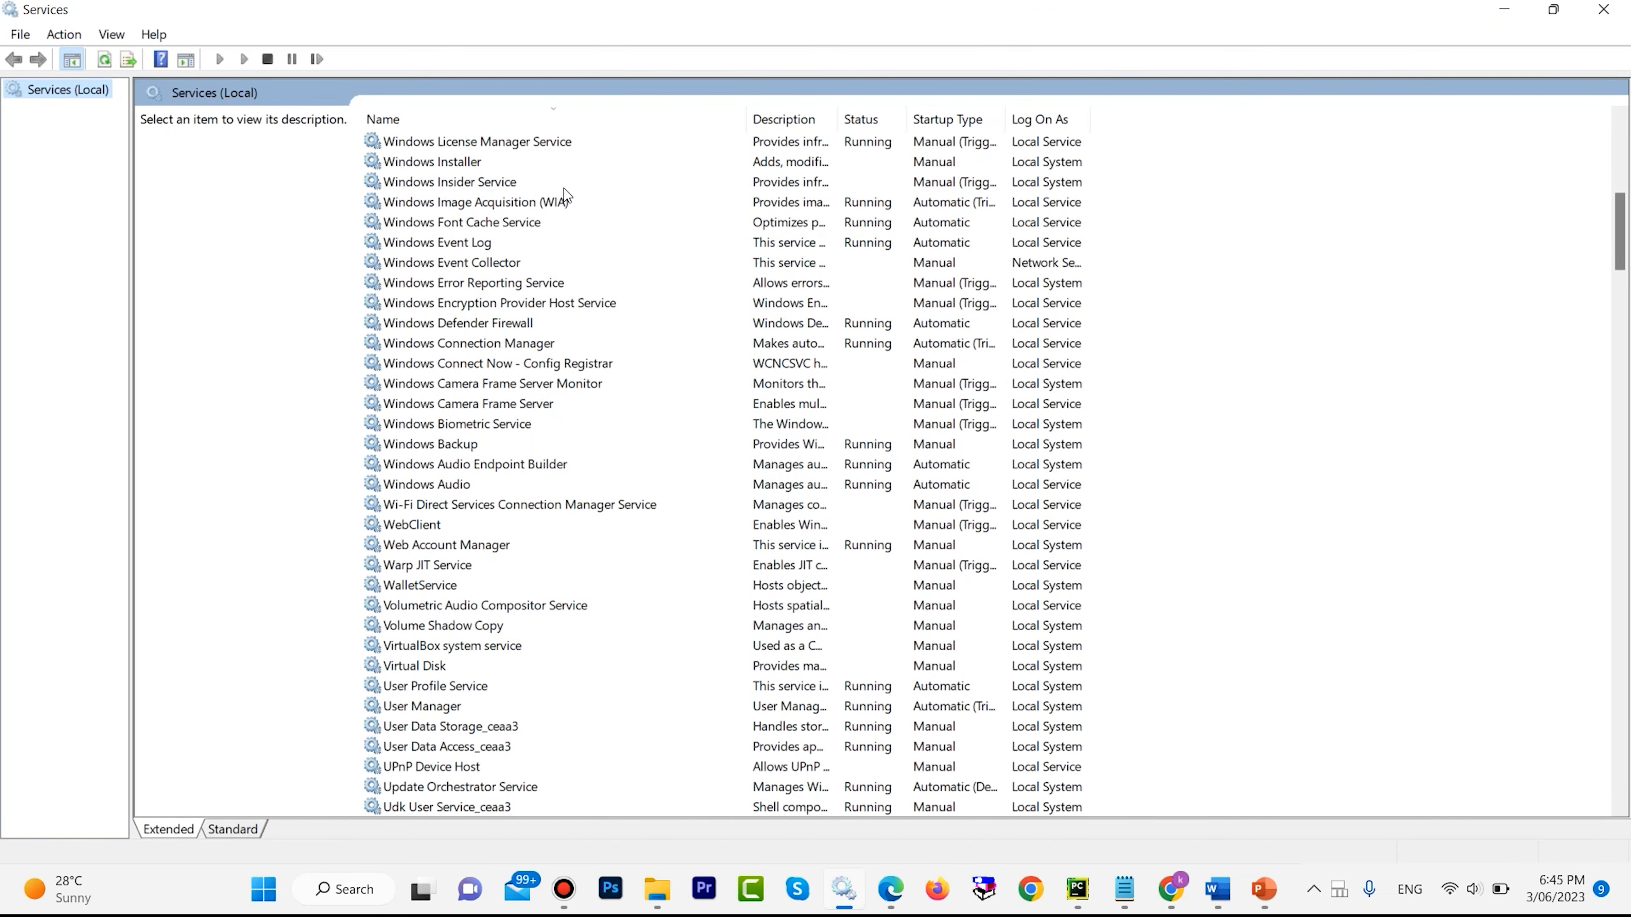
{"action": "scroll", "coordinate": [562, 189], "scroll_direction": "down", "scroll_amount": 20}
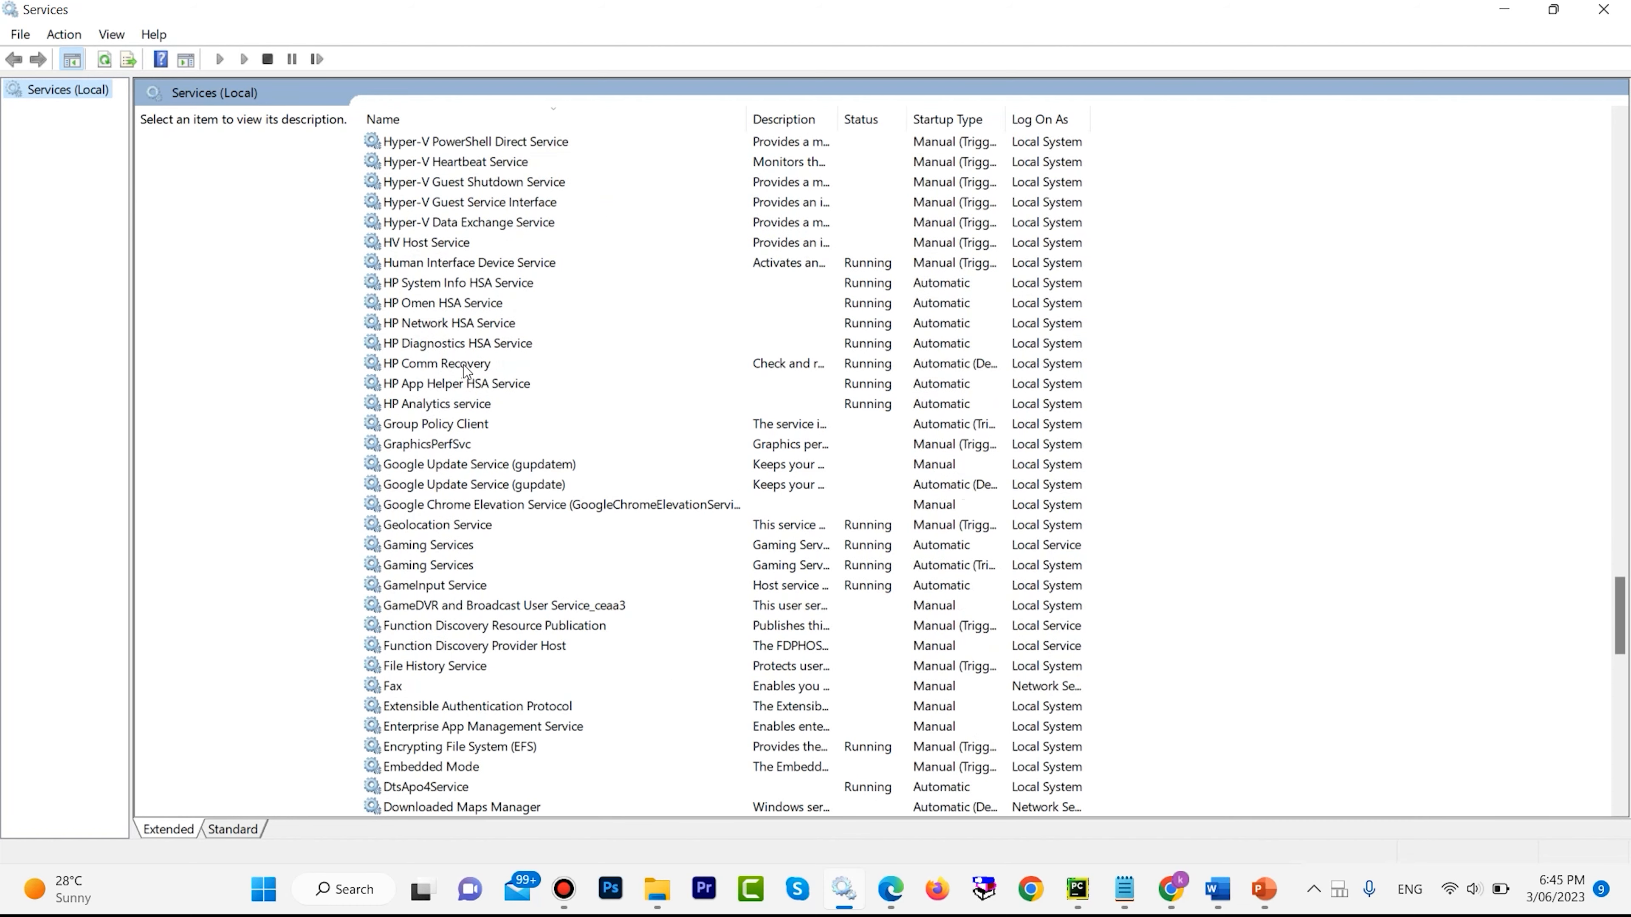
{"action": "scroll", "coordinate": [466, 365], "scroll_direction": "down", "scroll_amount": 2}
{"action": "scroll", "coordinate": [465, 361], "scroll_direction": "up", "scroll_amount": 5}
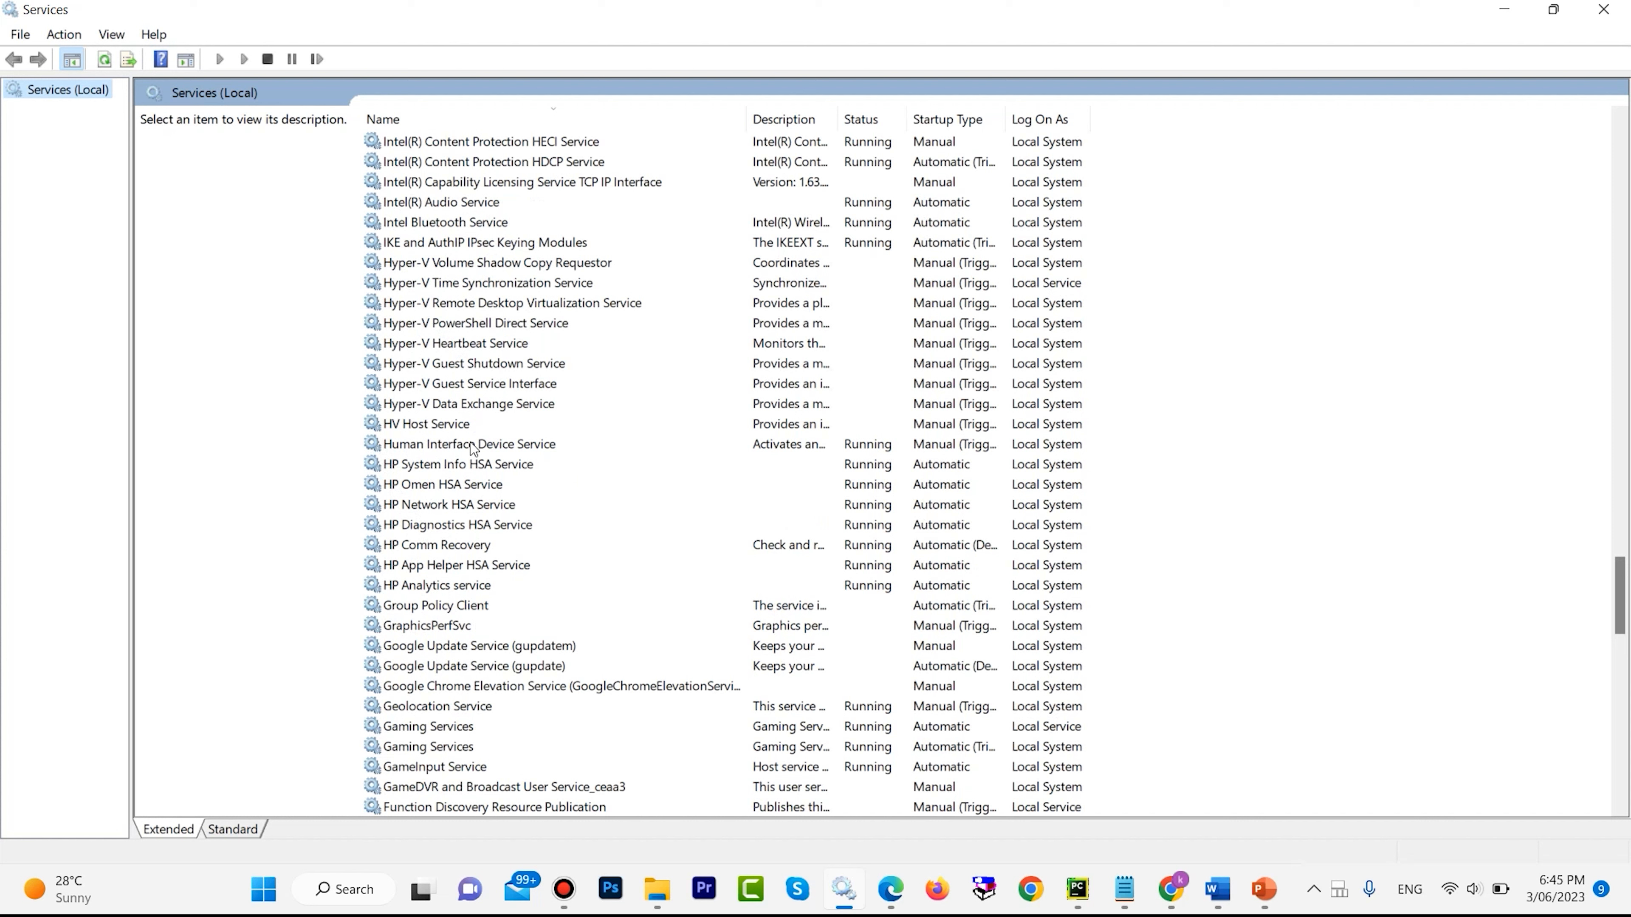
{"action": "double_click", "coordinate": [448, 445]}
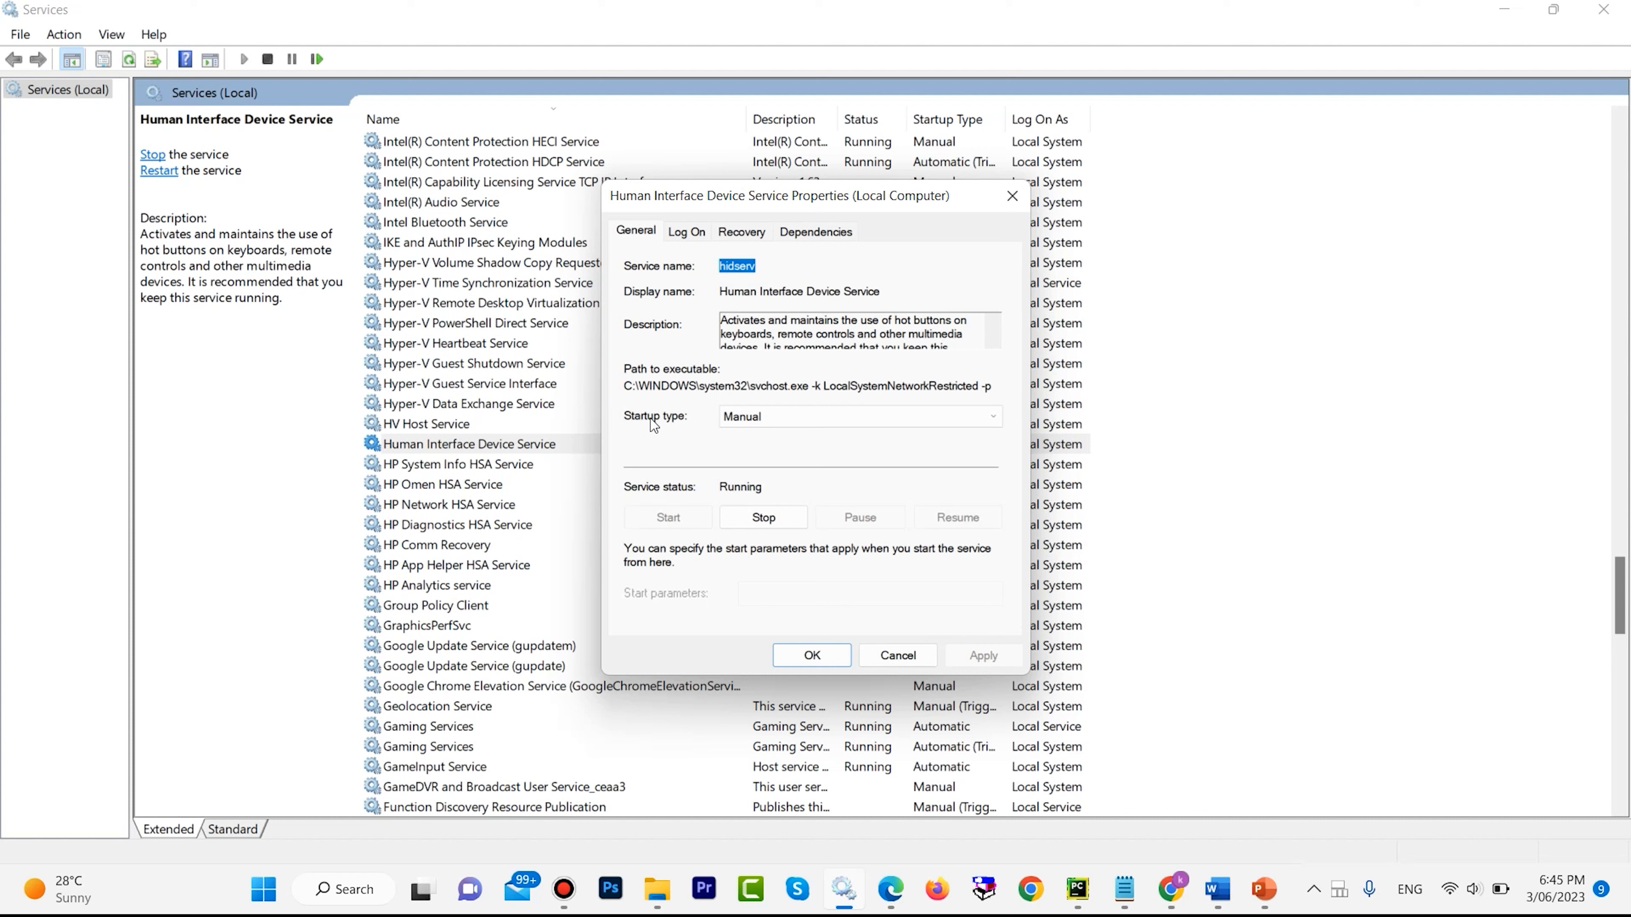
{"action": "left_click", "coordinate": [859, 424]}
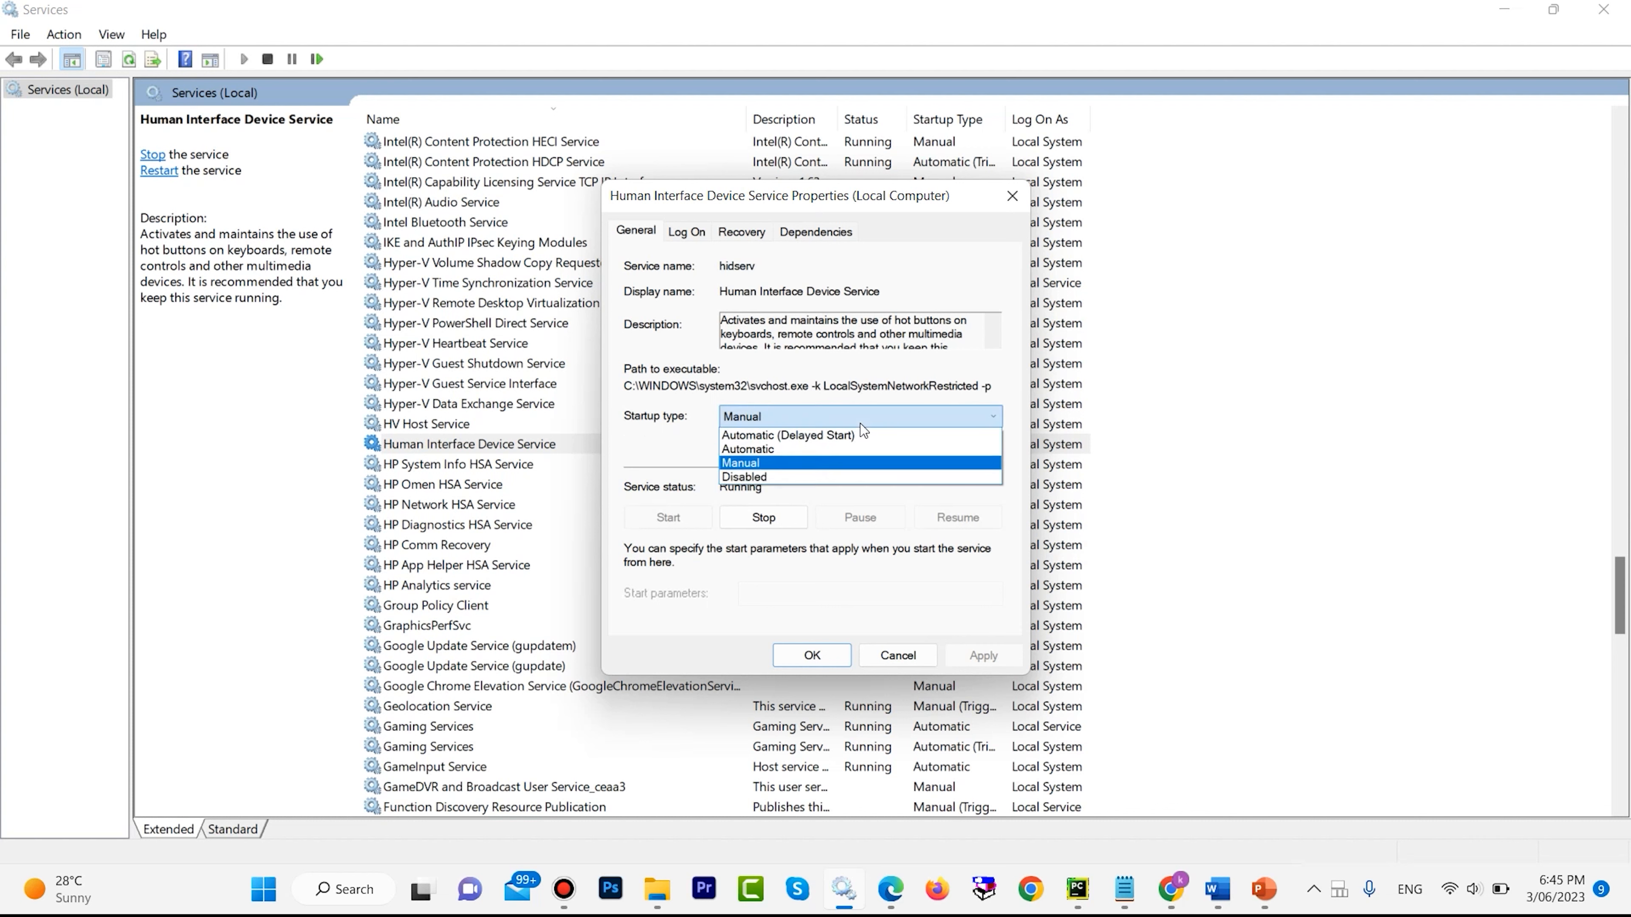
{"action": "left_click", "coordinate": [769, 449]}
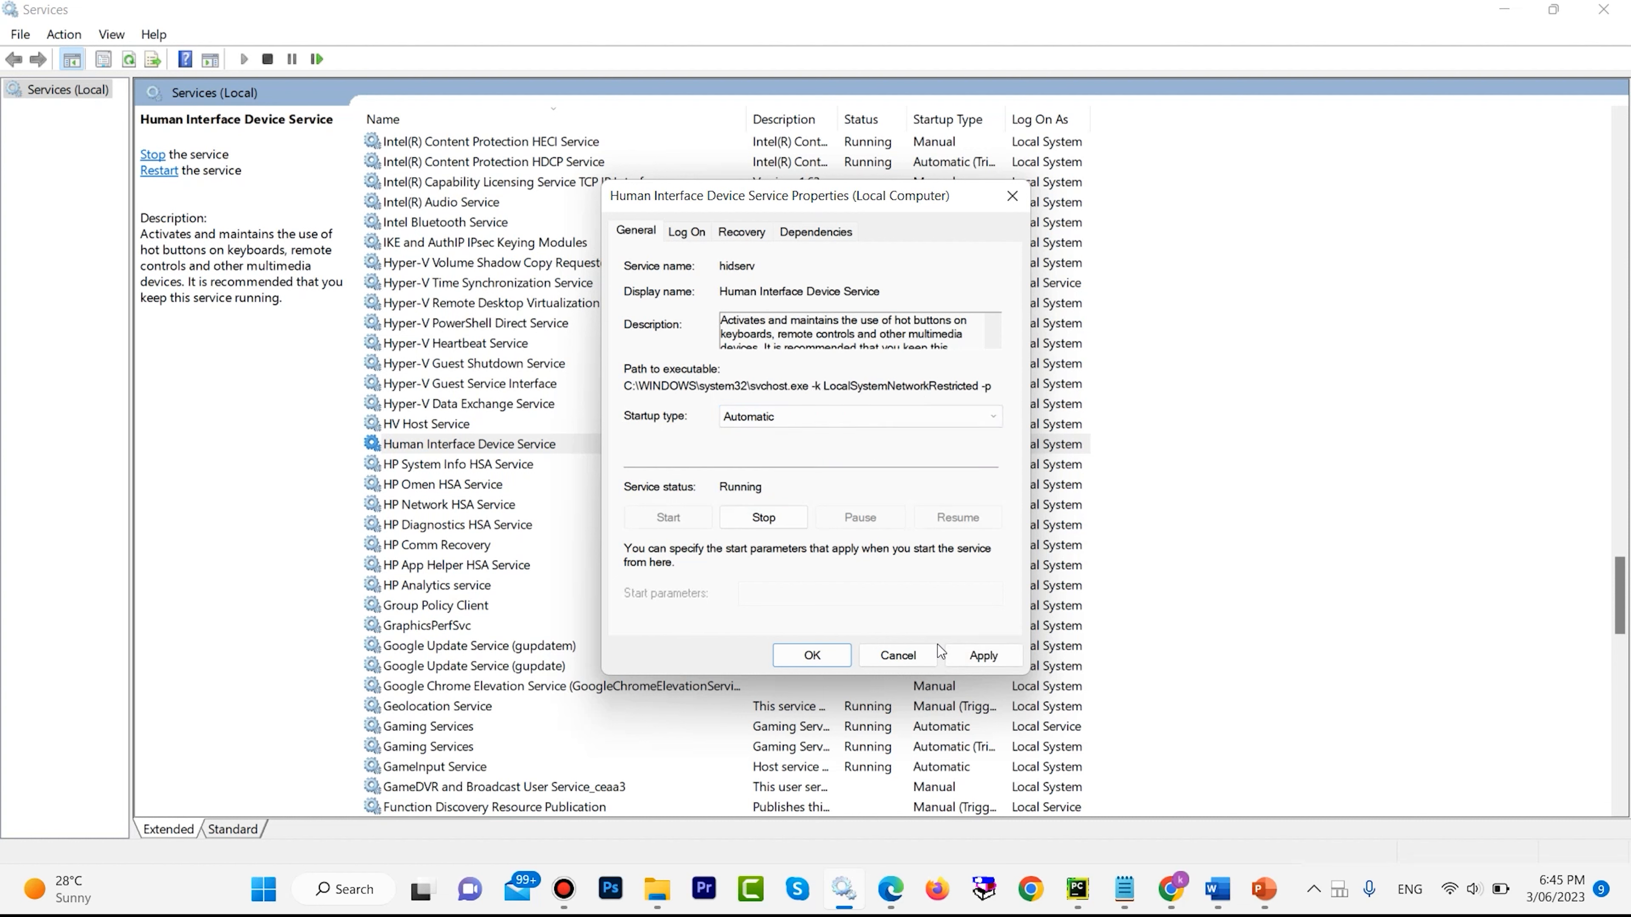
{"action": "left_click", "coordinate": [983, 655]}
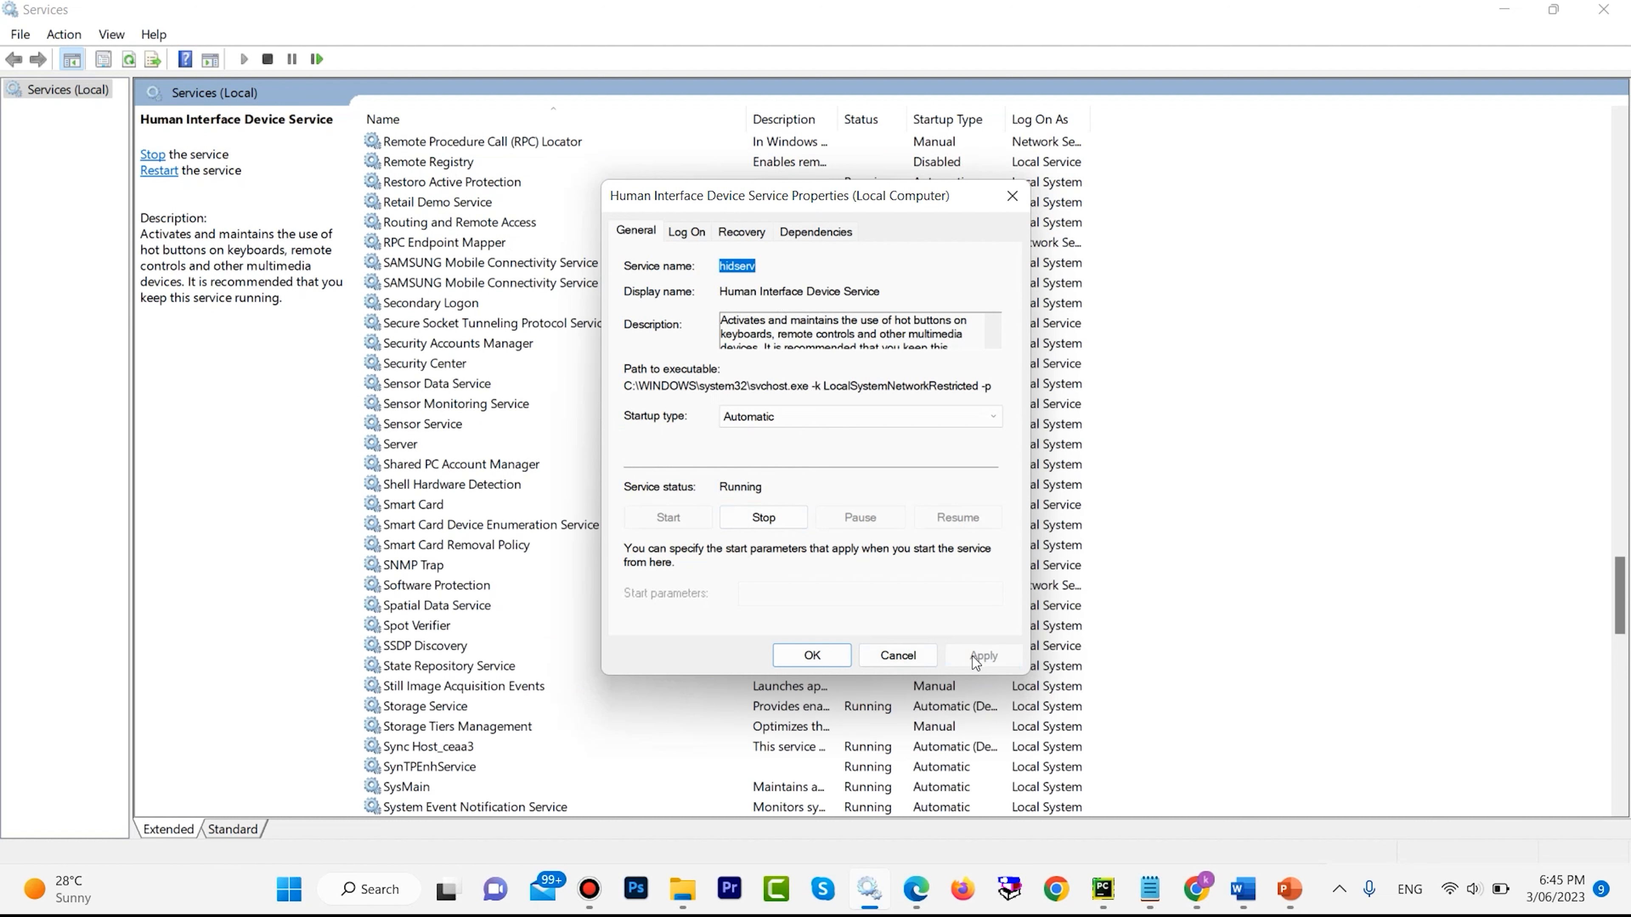
{"action": "left_click", "coordinate": [826, 663]}
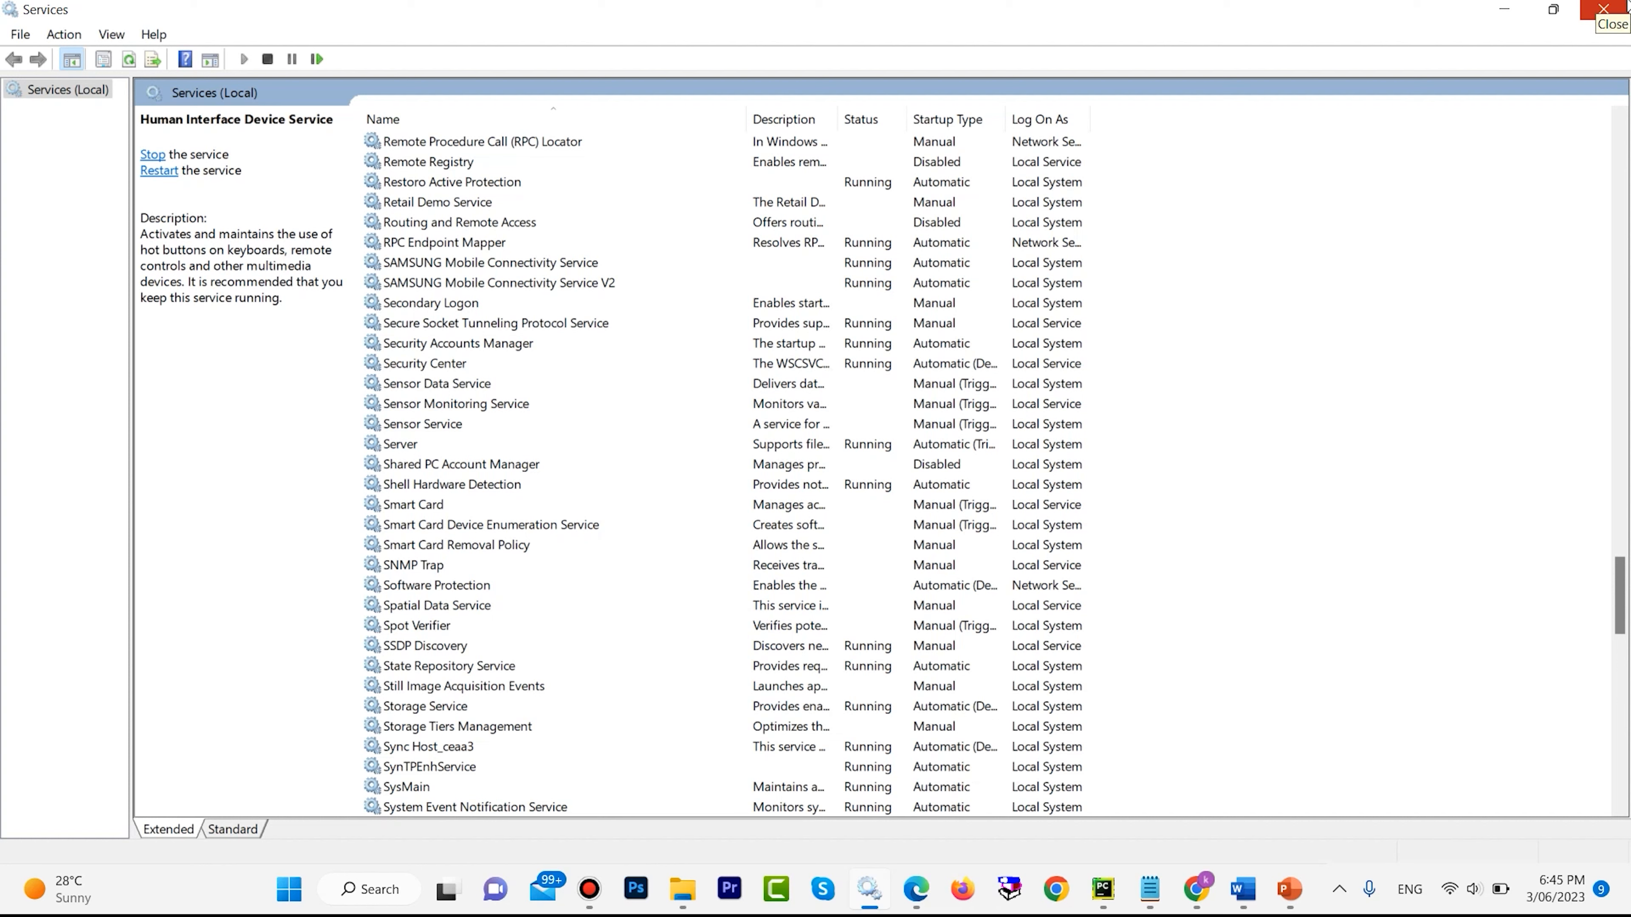
{"action": "left_click", "coordinate": [1628, 5]}
Open Device Manager and show the properties of the Standard PS/2 Keyboard in the Keyboards category
{"action": "right_click", "coordinate": [290, 889]}
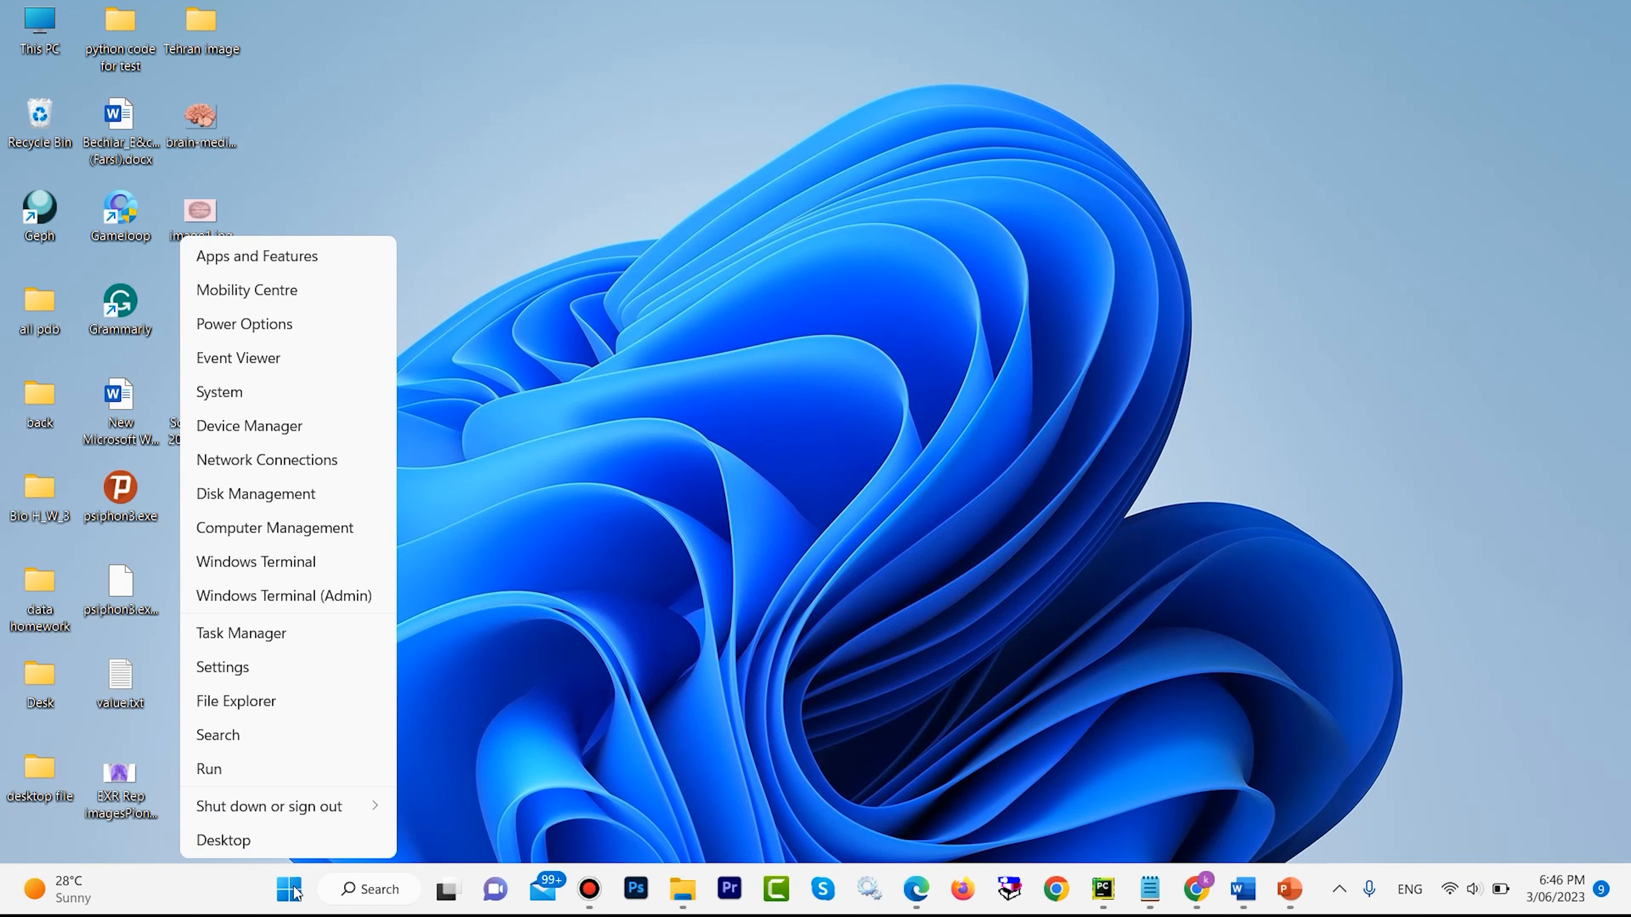
{"action": "left_click", "coordinate": [268, 426]}
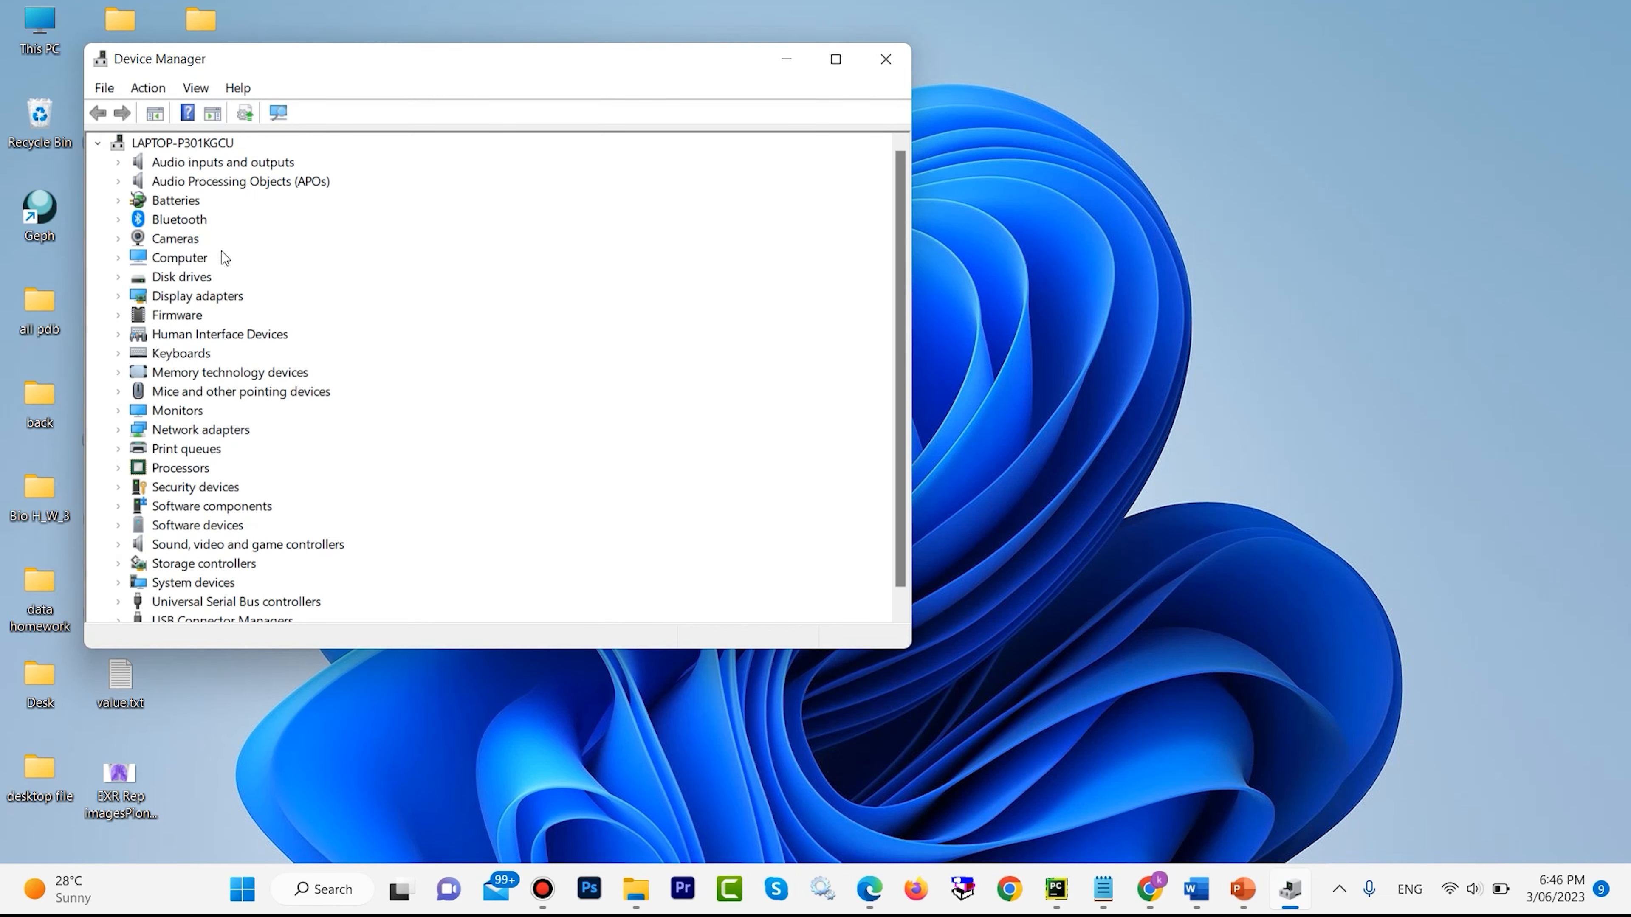
{"action": "scroll", "coordinate": [237, 323], "scroll_direction": "down", "scroll_amount": 1}
{"action": "scroll", "coordinate": [237, 322], "scroll_direction": "up", "scroll_amount": 1}
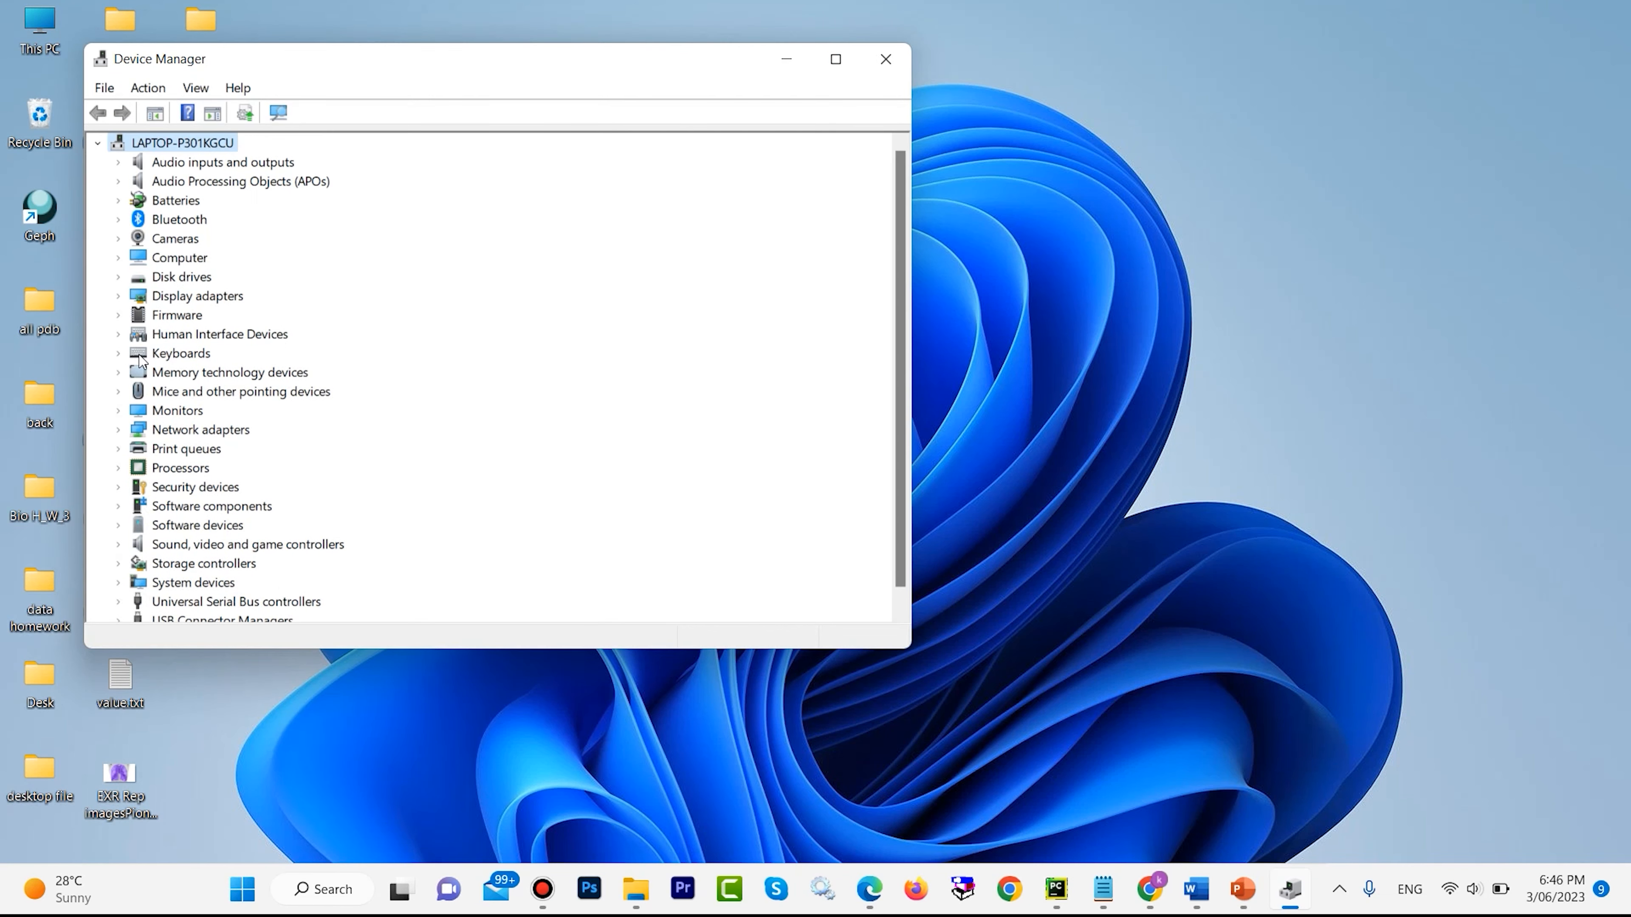
{"action": "left_click", "coordinate": [137, 358]}
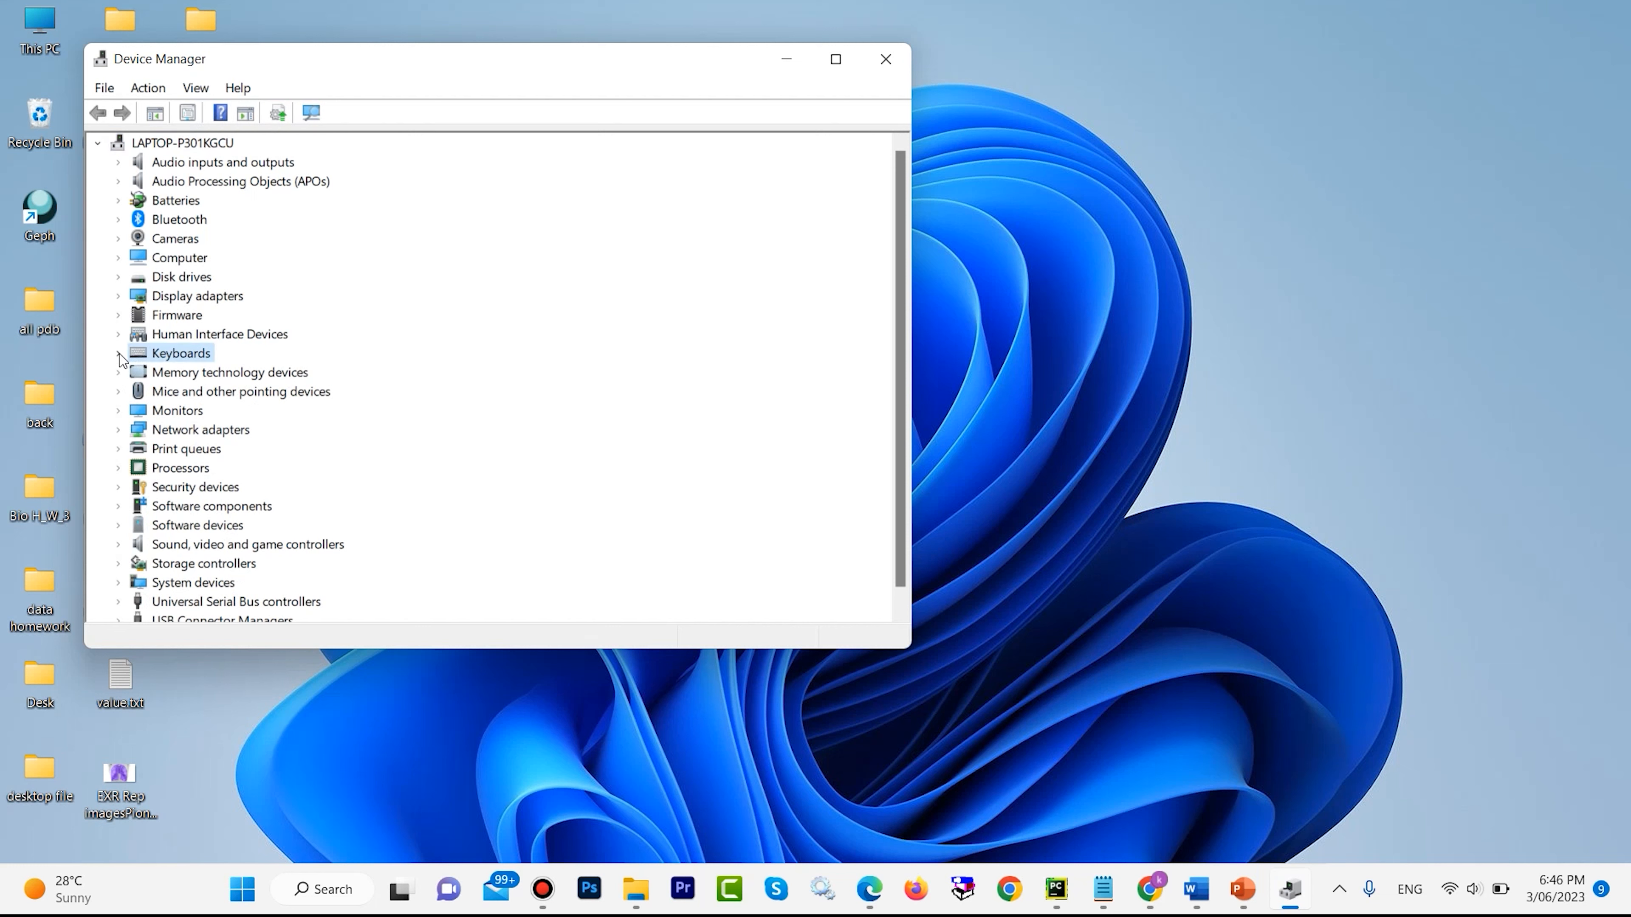
{"action": "left_click", "coordinate": [120, 353]}
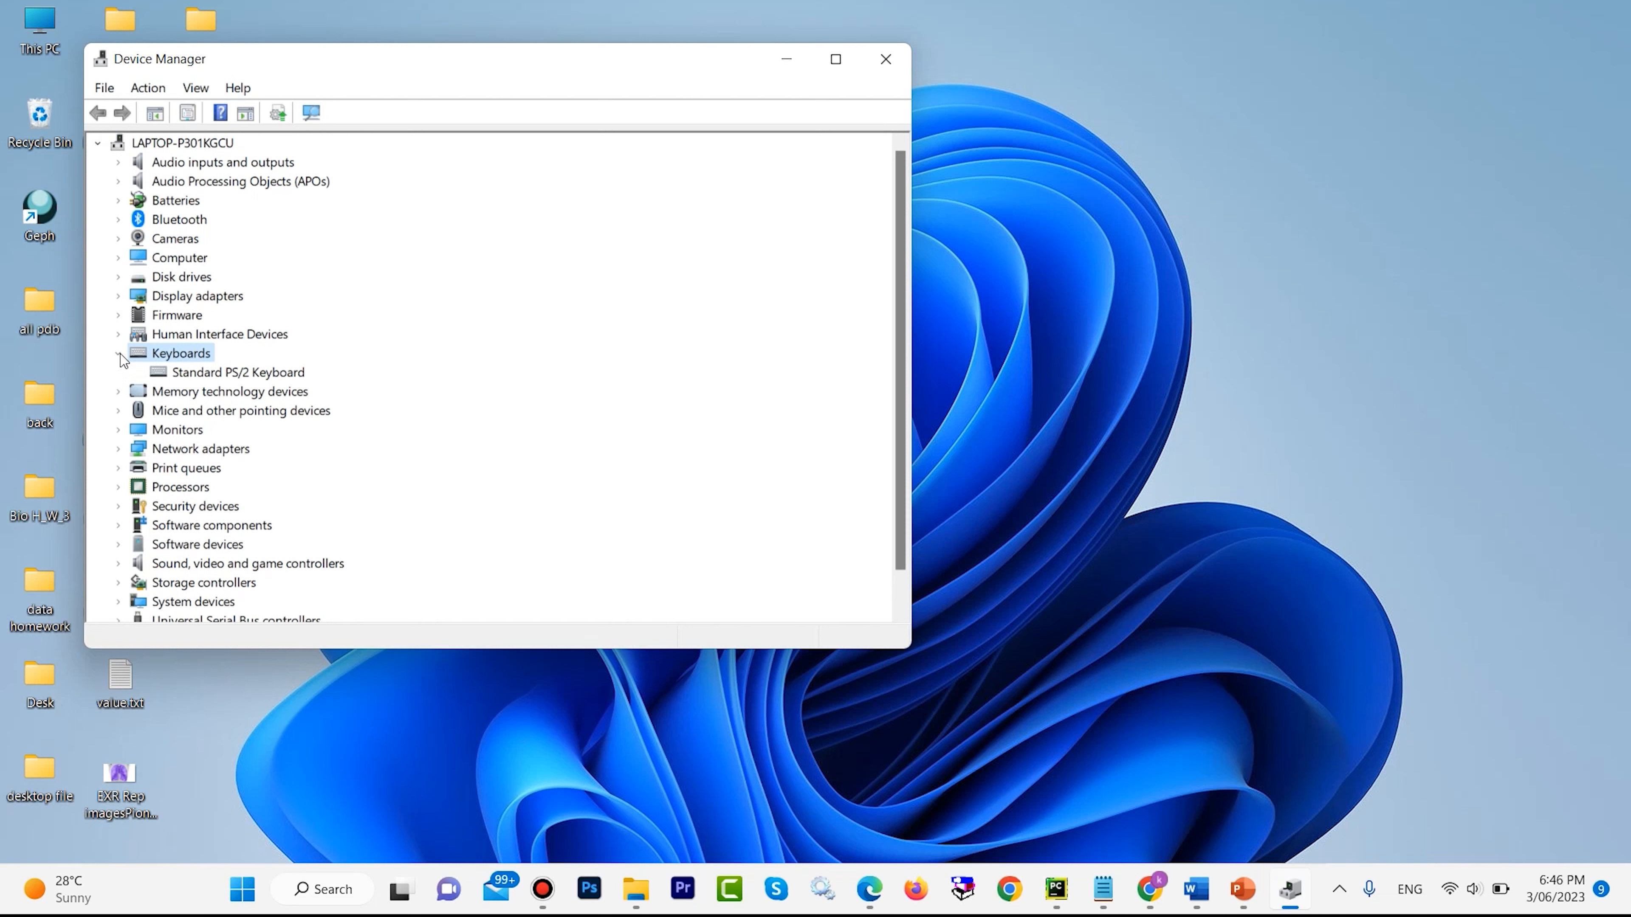
{"action": "double_click", "coordinate": [233, 373]}
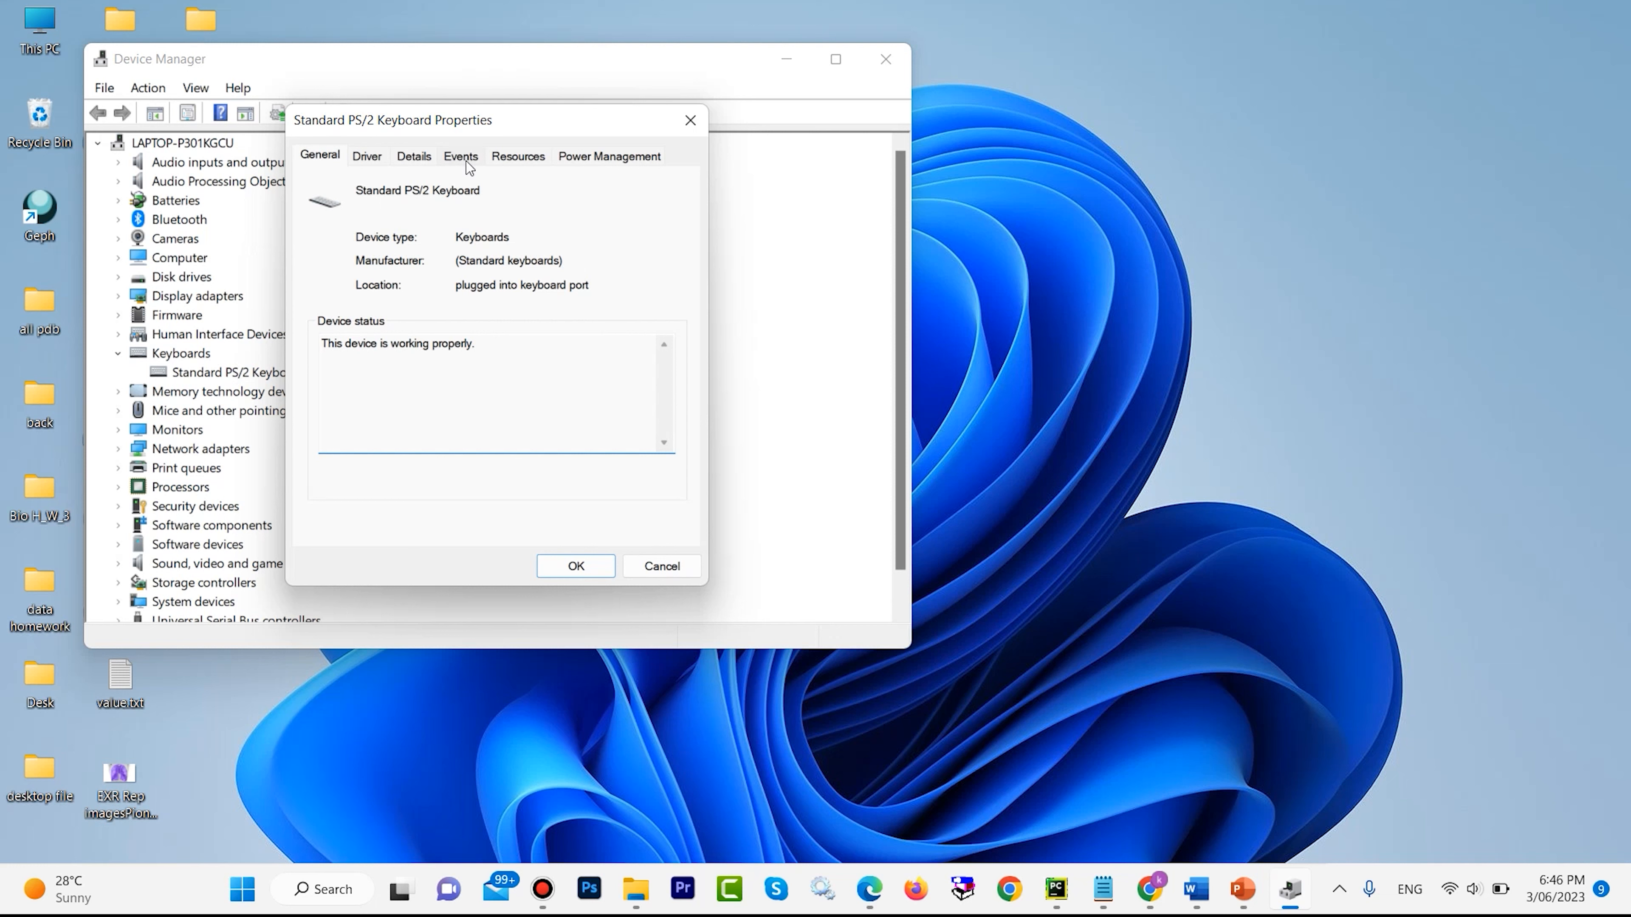
Try to update the Standard PS/2 Keyboard driver by browsing the computer's Documents folder, including subfolders
{"action": "left_click", "coordinate": [368, 158]}
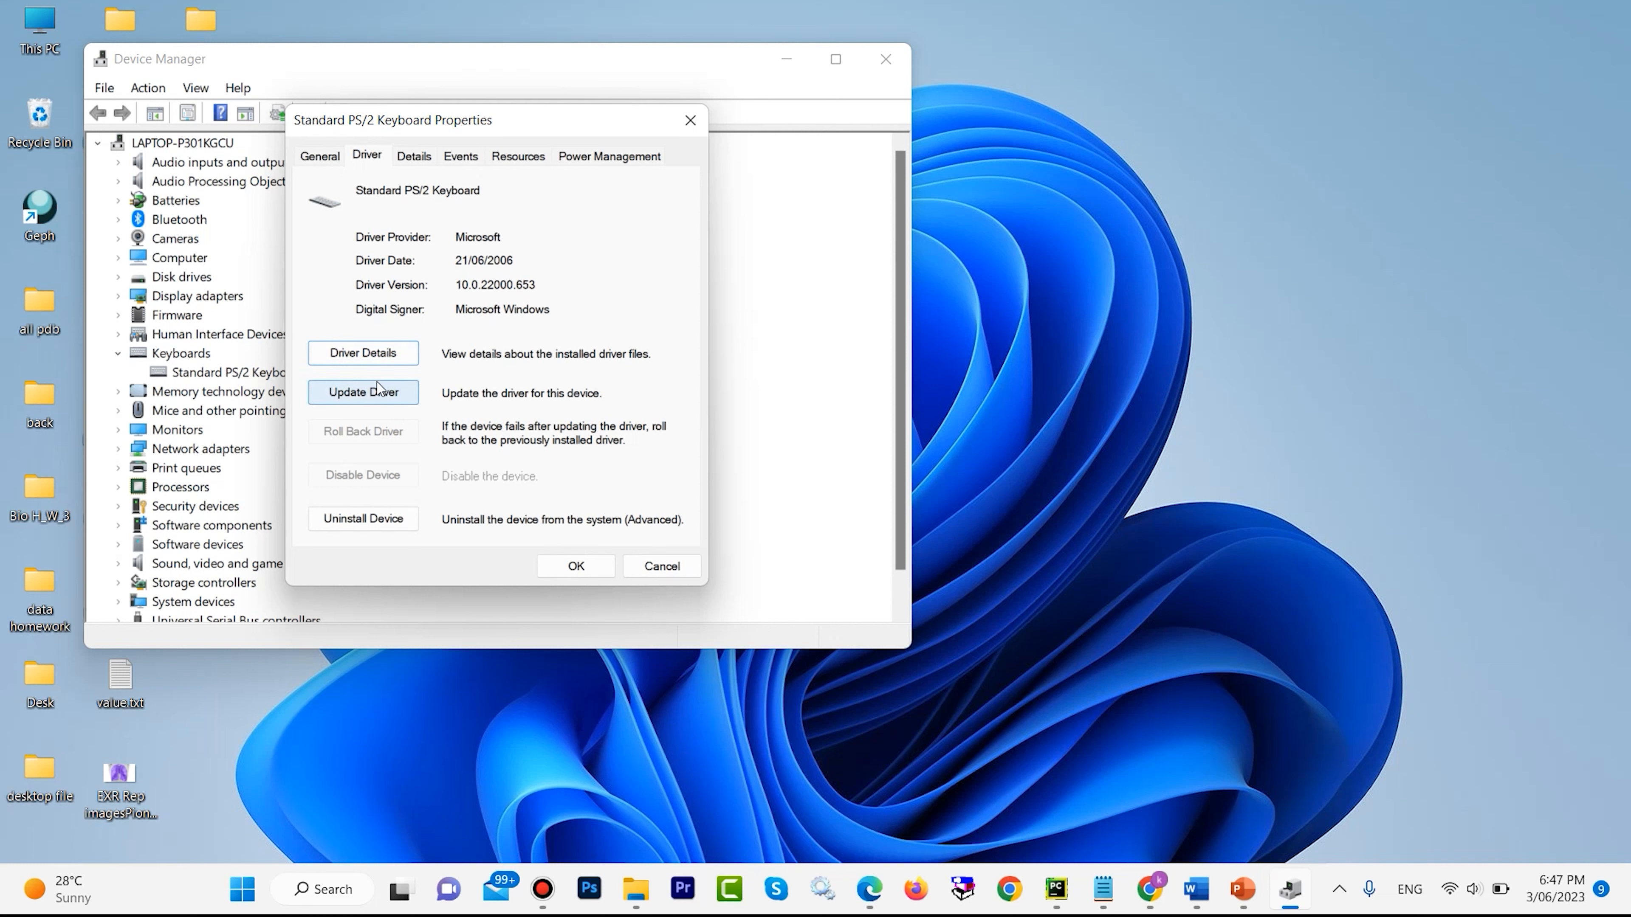
{"action": "left_click", "coordinate": [358, 395]}
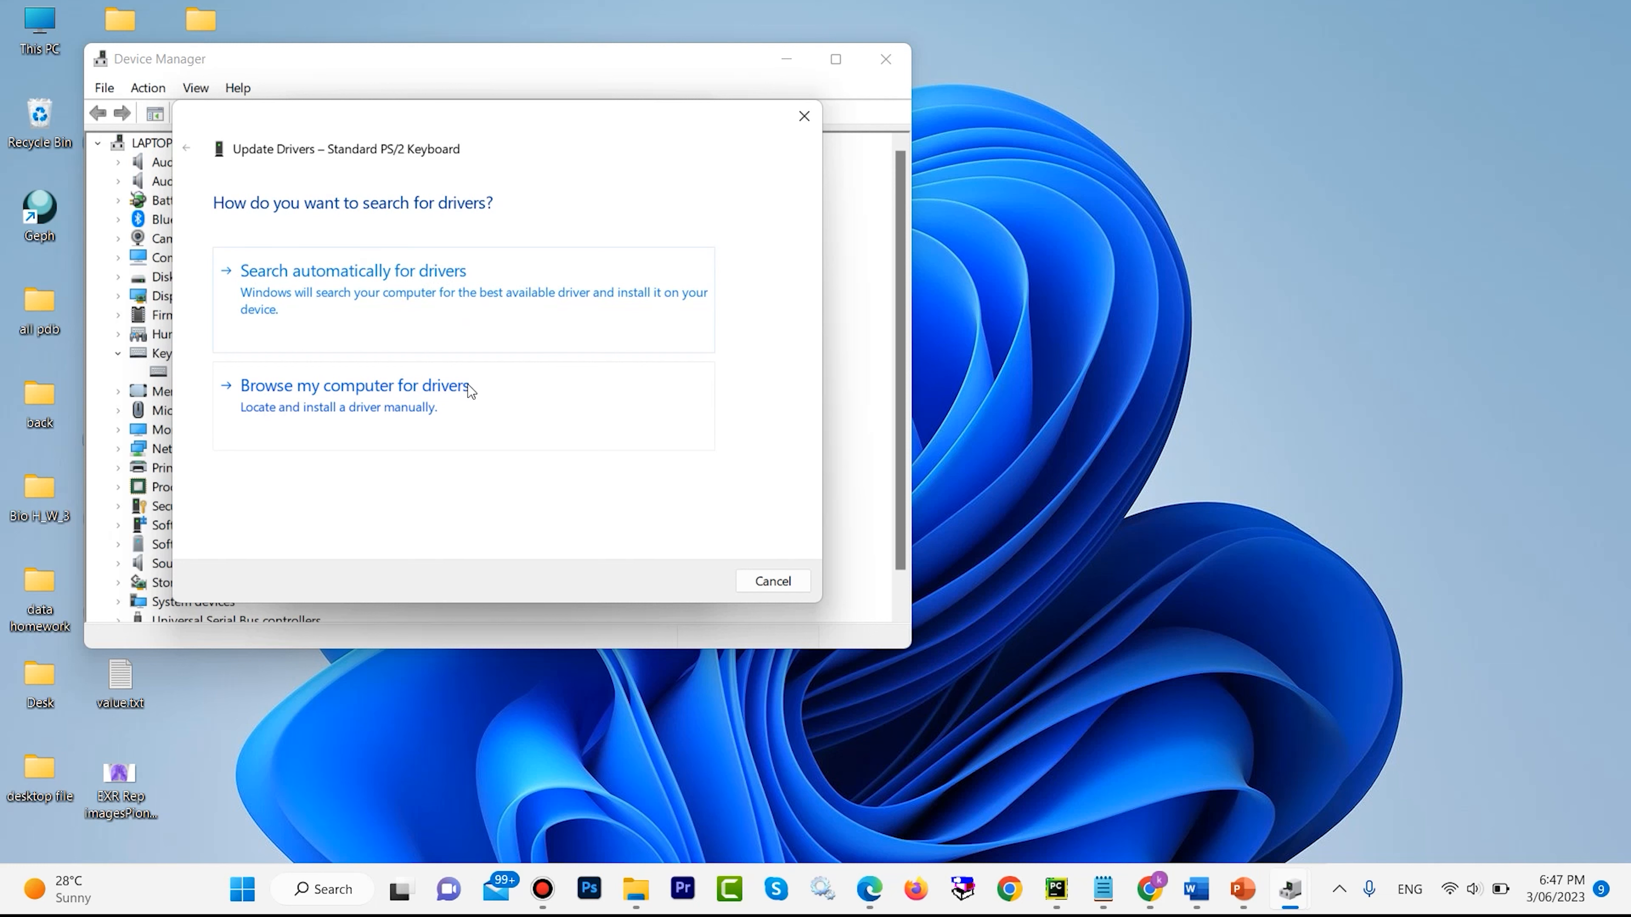
{"action": "left_click", "coordinate": [305, 392]}
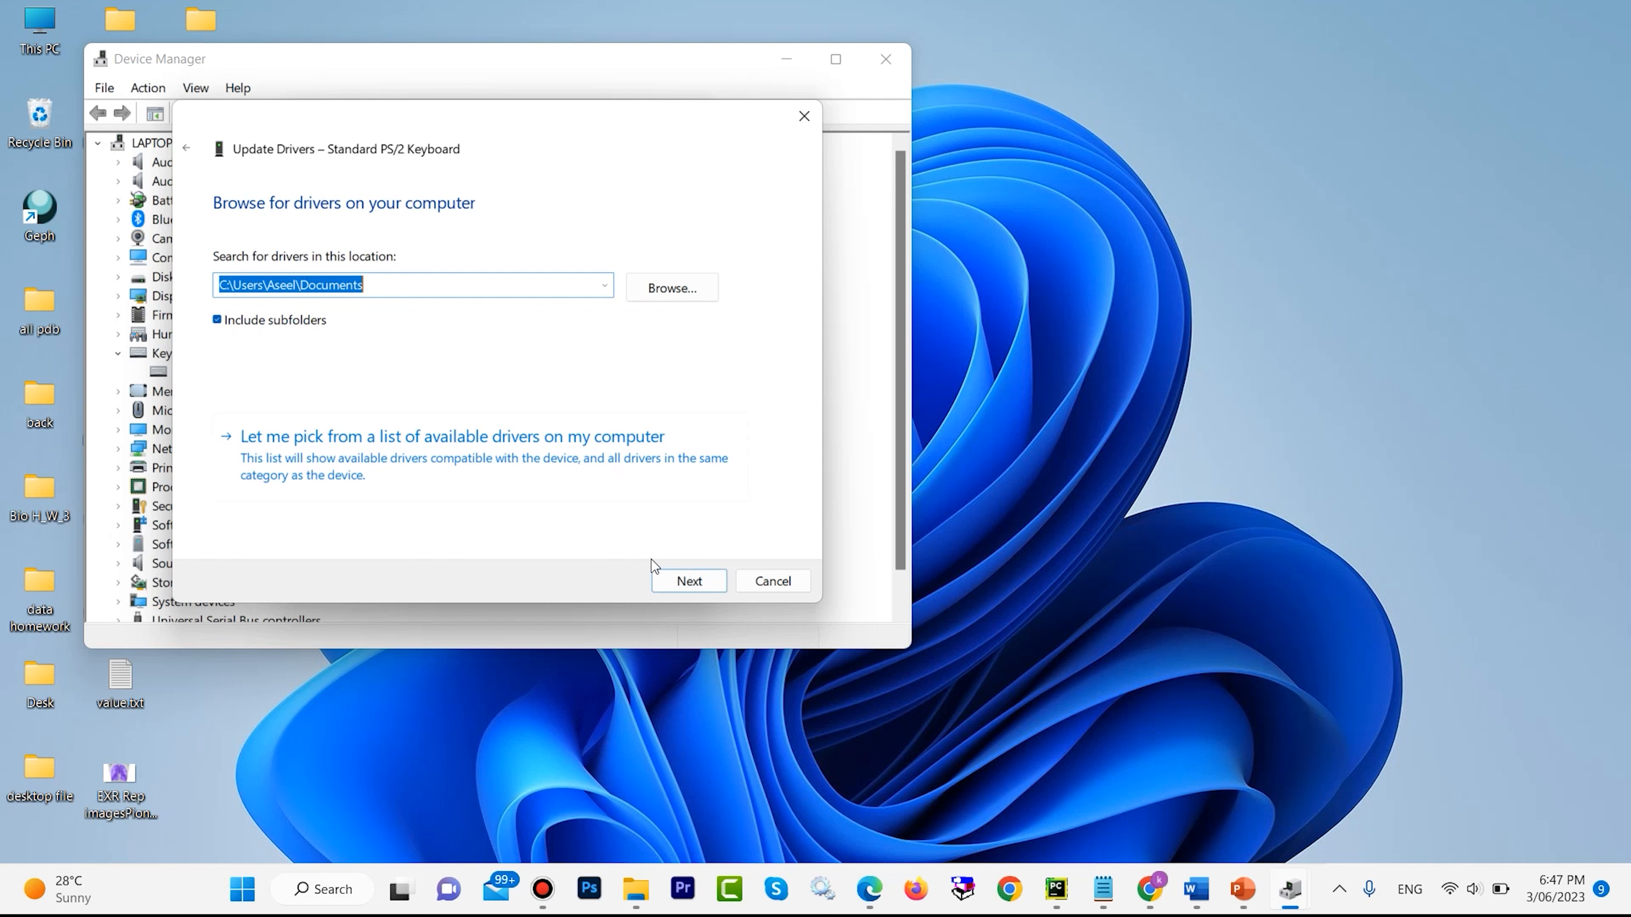
{"action": "left_click", "coordinate": [696, 581]}
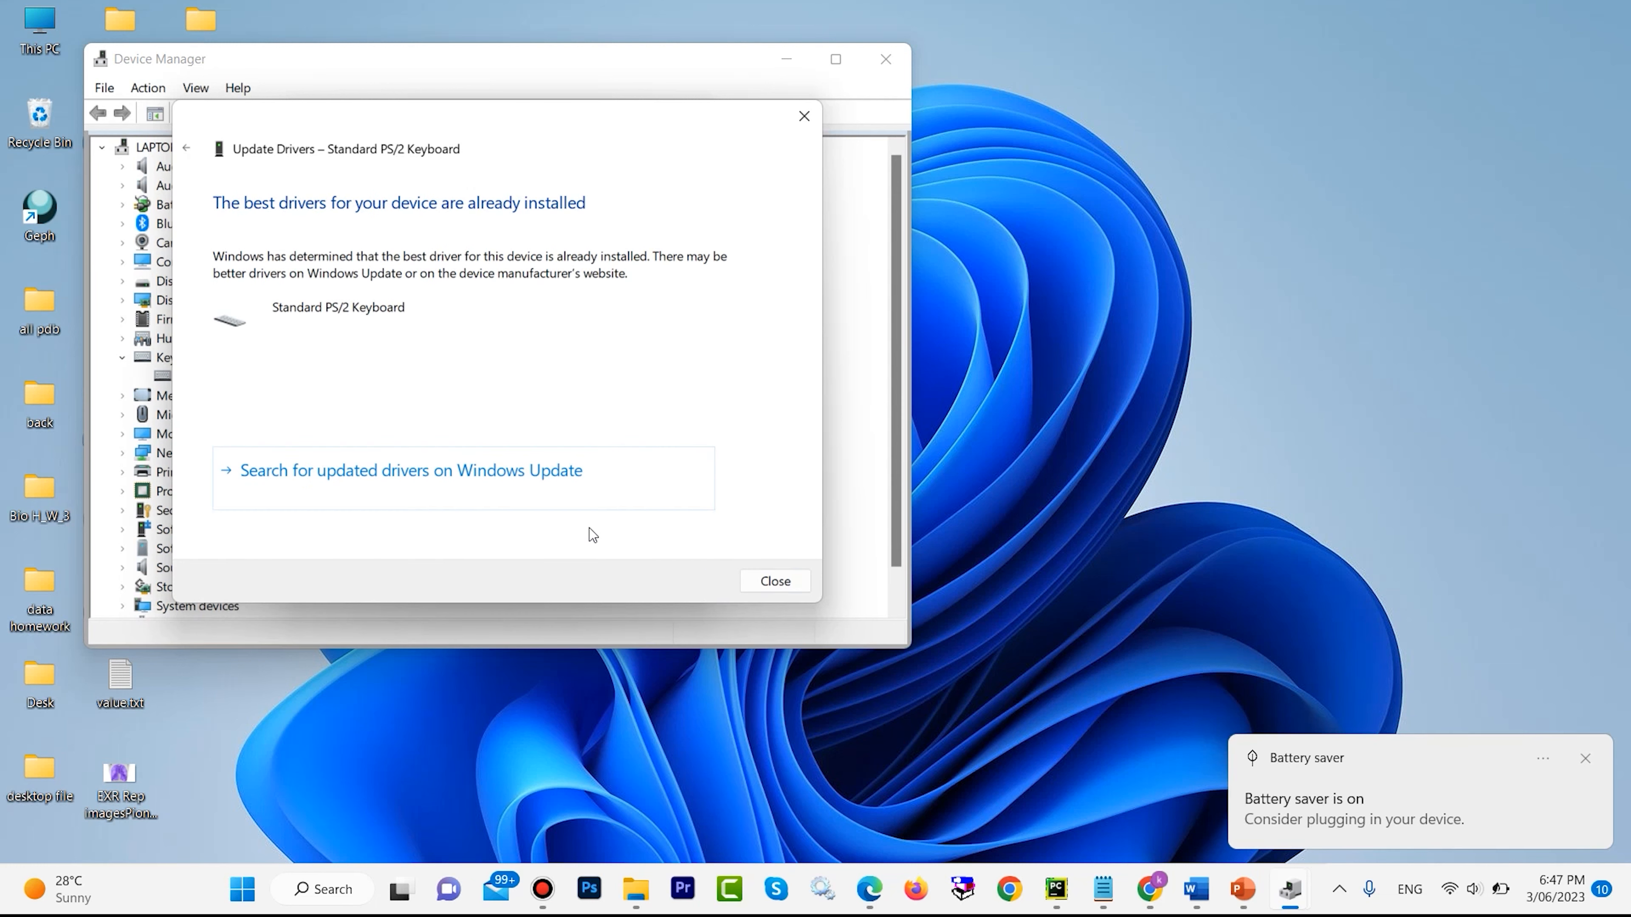
Look for updated keyboard drivers on Windows Update and start downloading the 2023-05 Cumulative Update for Windows 11
{"action": "left_click", "coordinate": [345, 473]}
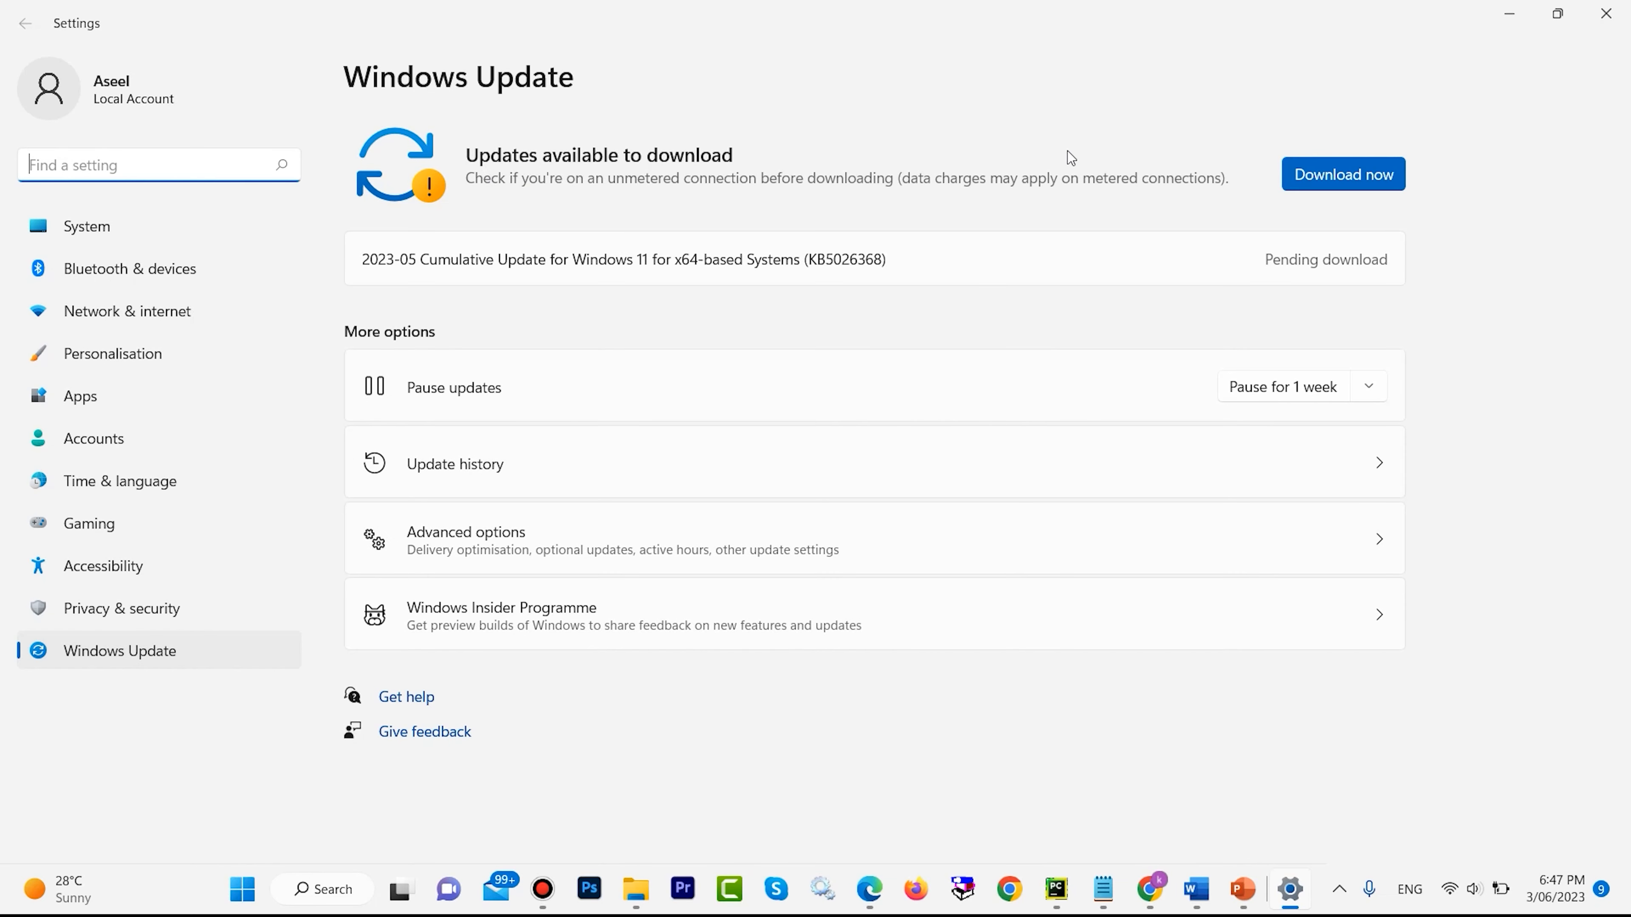
{"action": "left_click", "coordinate": [1313, 177]}
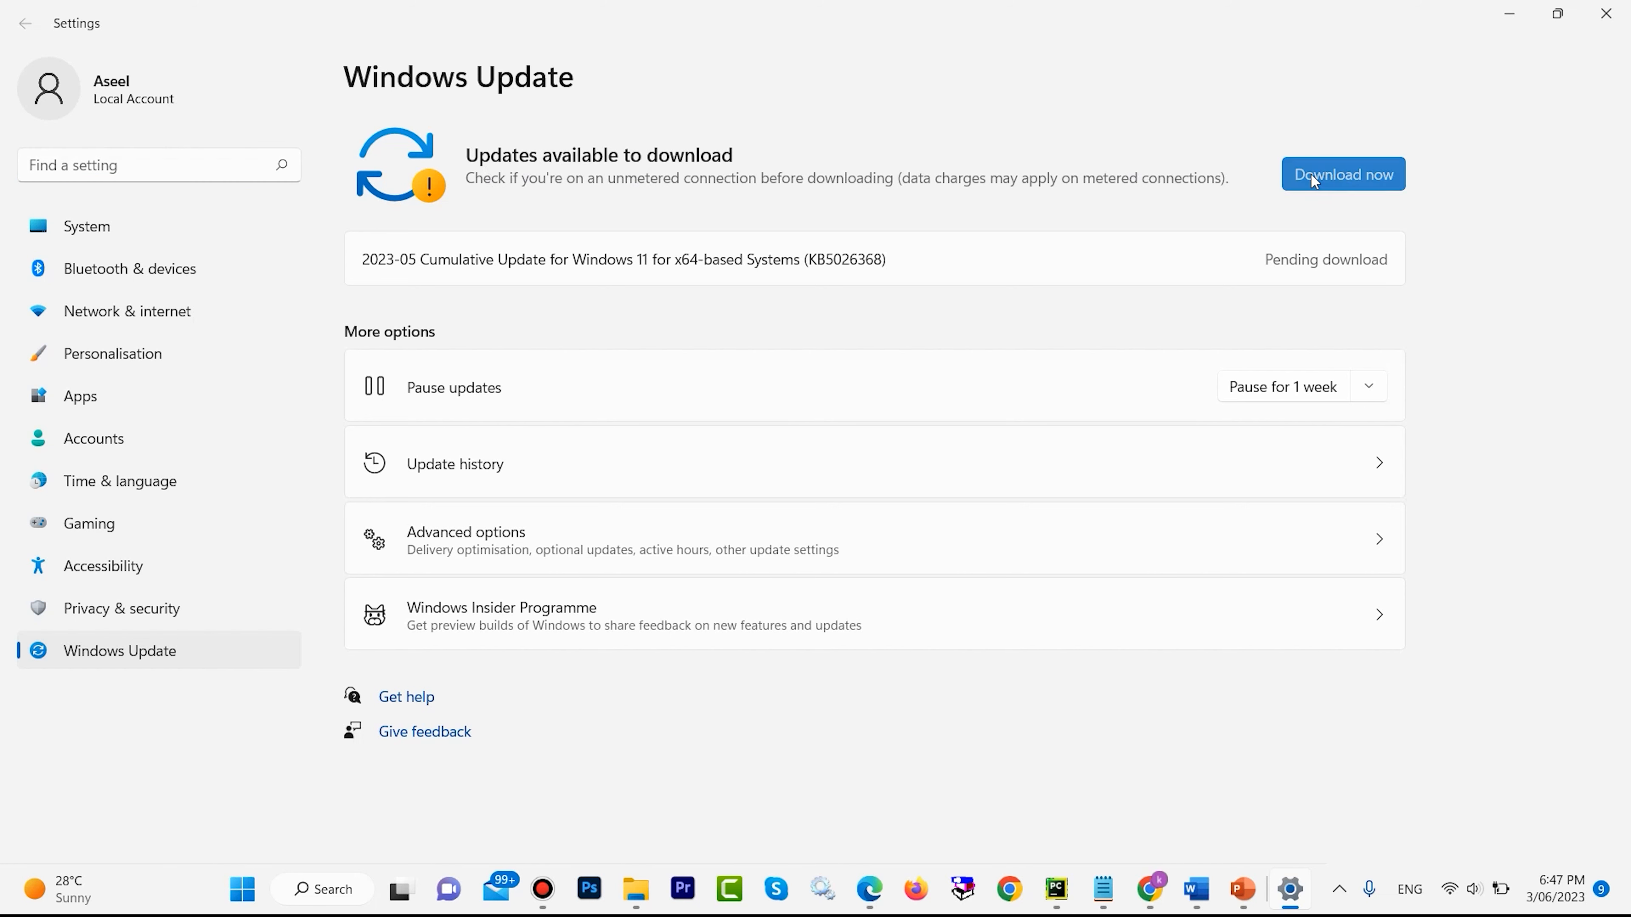